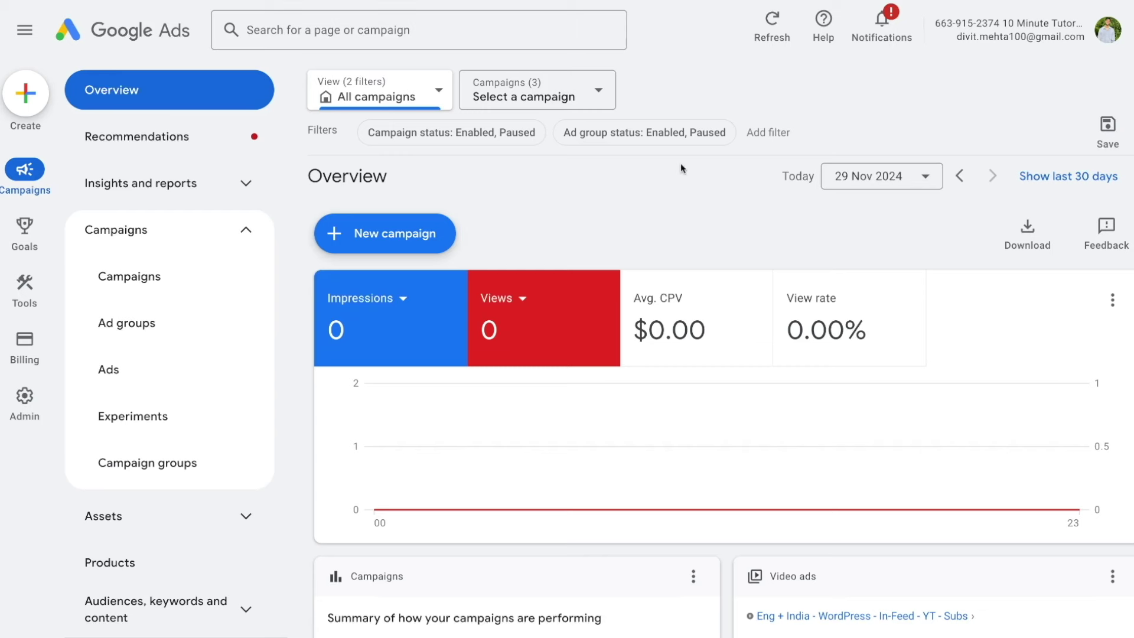
Step: Check the Google Merchant Center overview and open the Data manager in Google Ads to view the connected products
{"action": "left_click", "coordinate": [620, 1]}
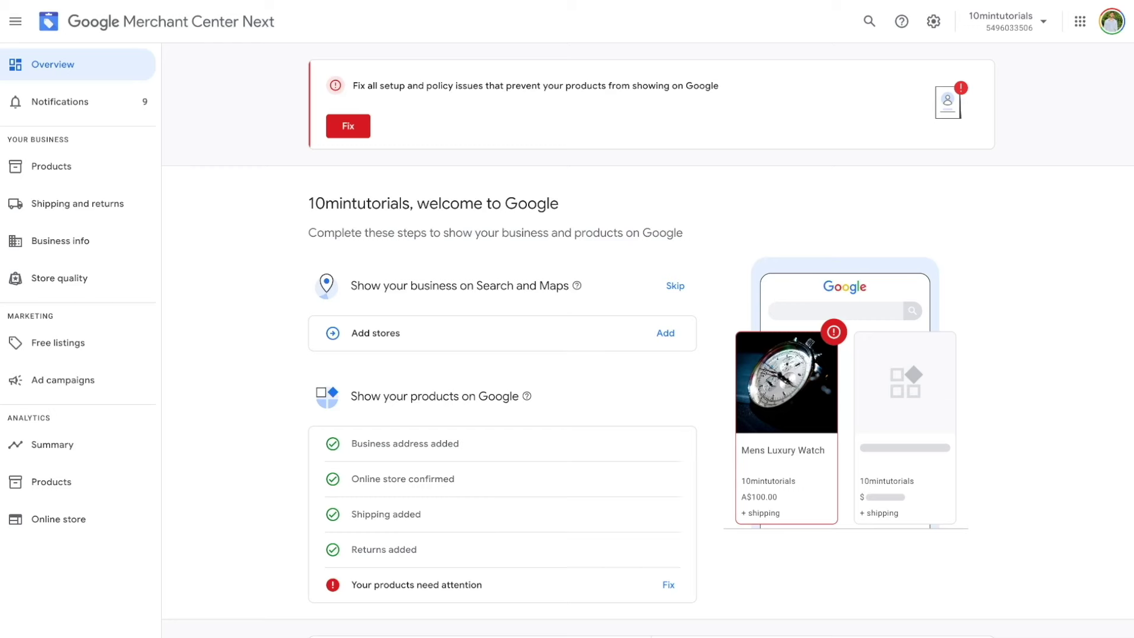
{"action": "left_click", "coordinate": [604, 3]}
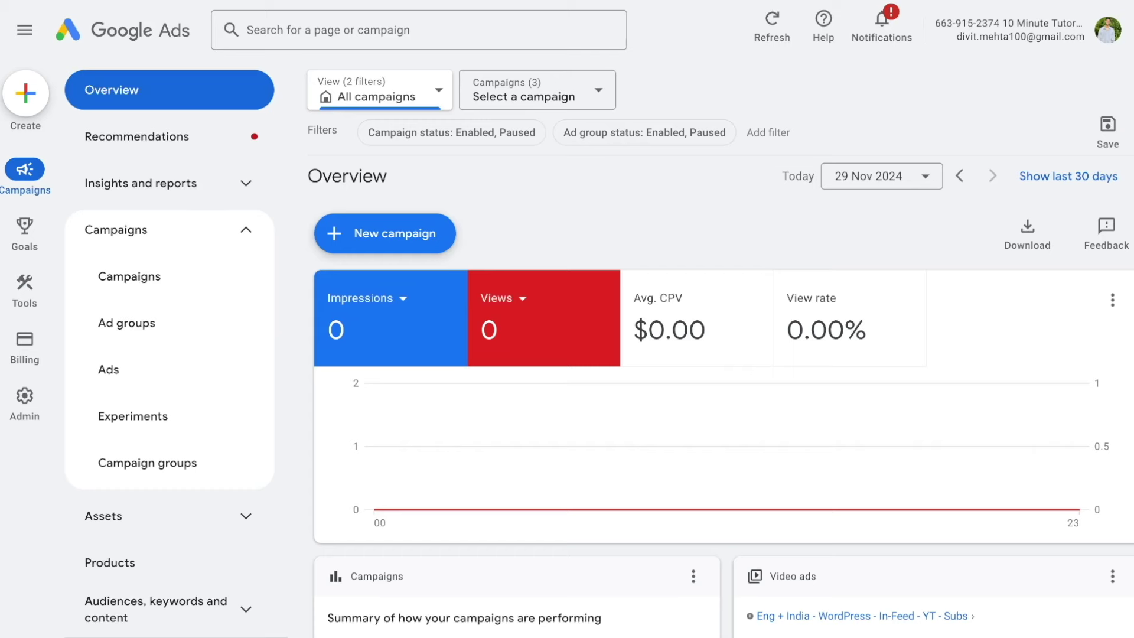
{"action": "mouse_move", "coordinate": [21, 299]}
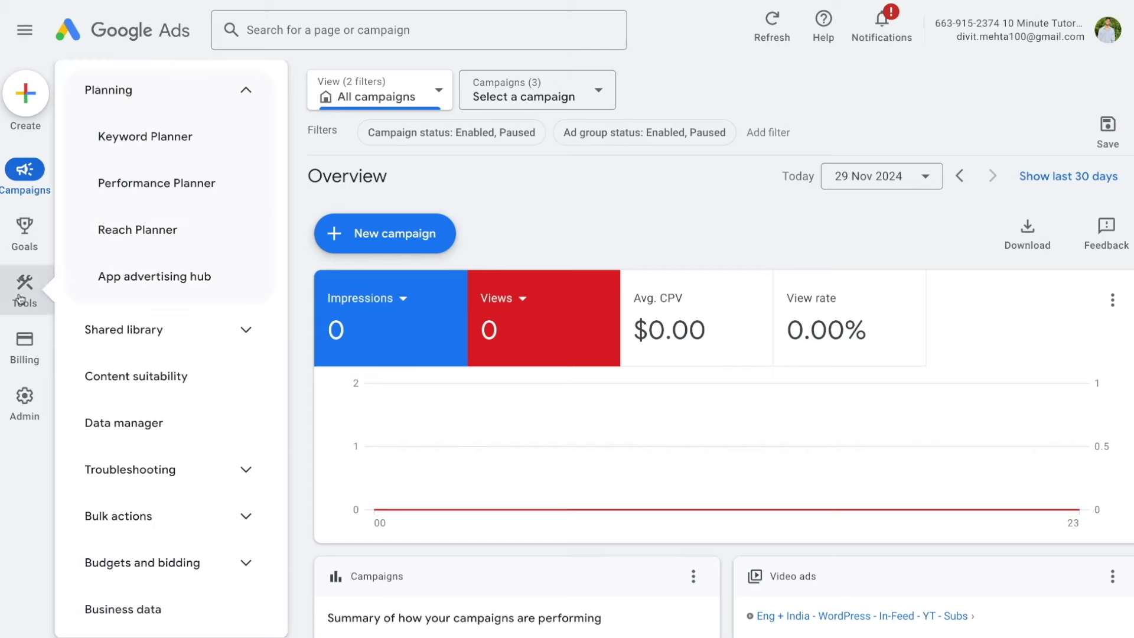
{"action": "left_click", "coordinate": [145, 137]}
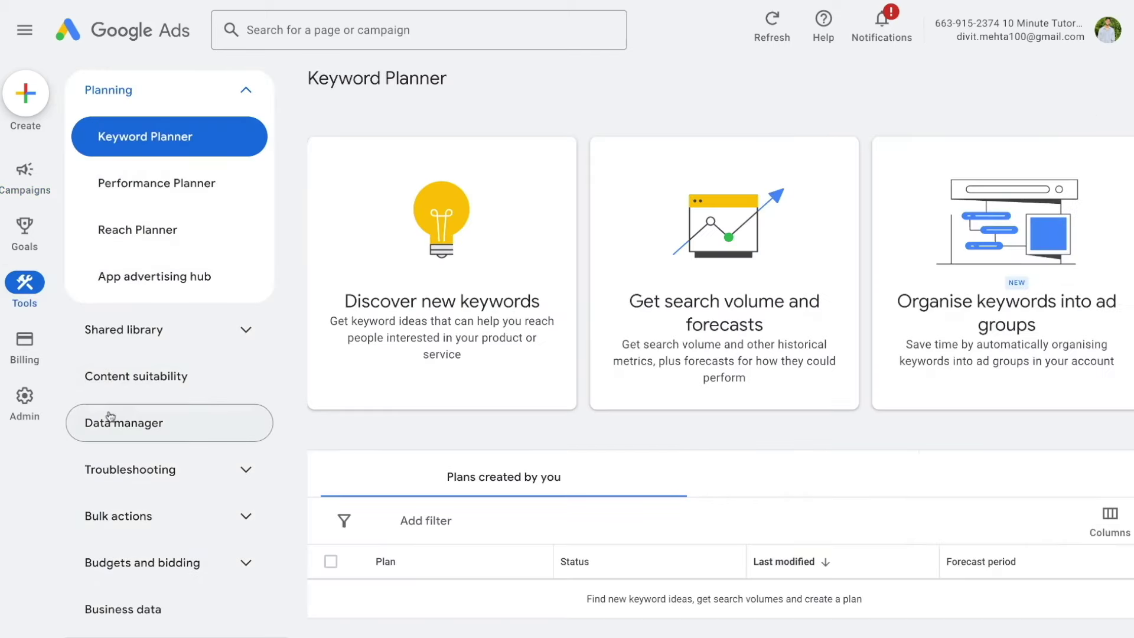
{"action": "left_click", "coordinate": [110, 416]}
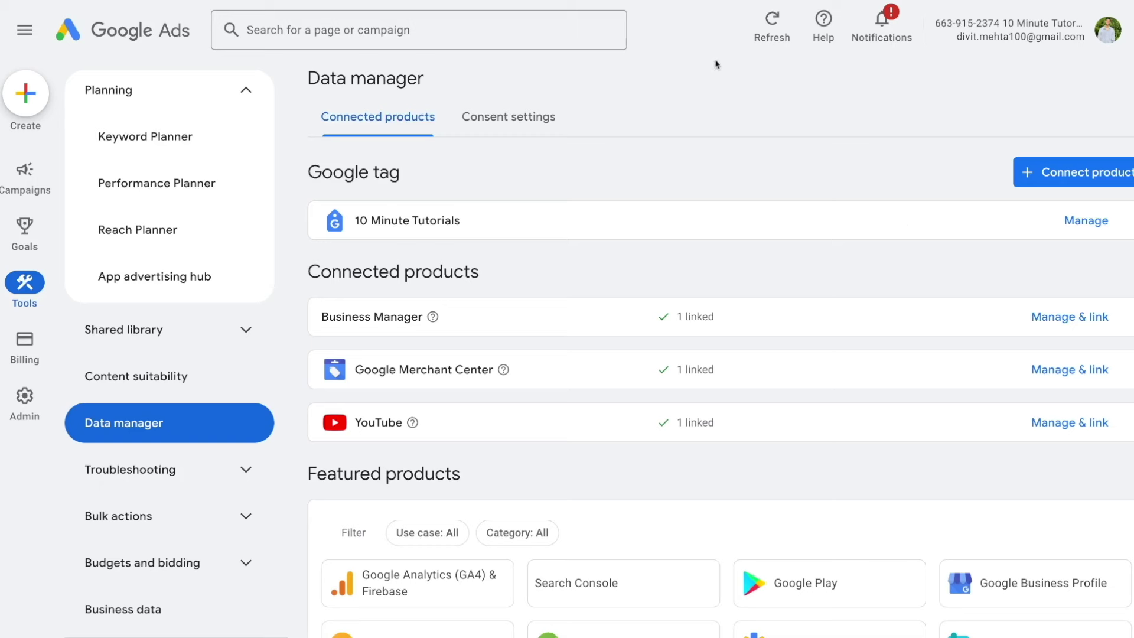
Step: Switch to the Google for Retail page and open the store-linking page for WooCommerce
{"action": "left_click", "coordinate": [680, 2]}
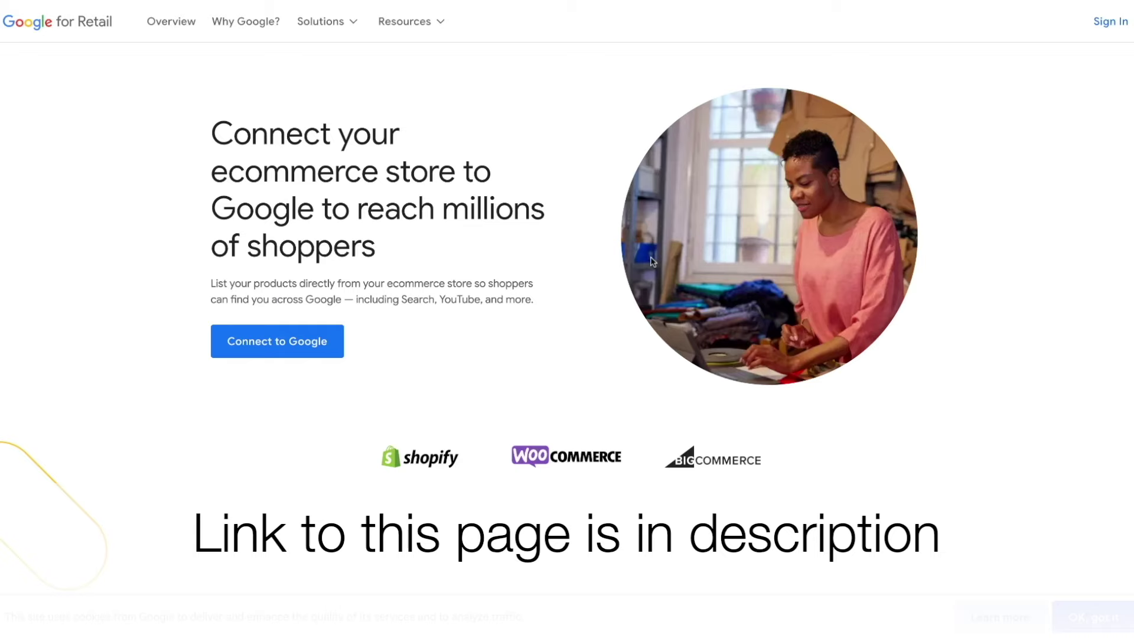
{"action": "left_click", "coordinate": [277, 352]}
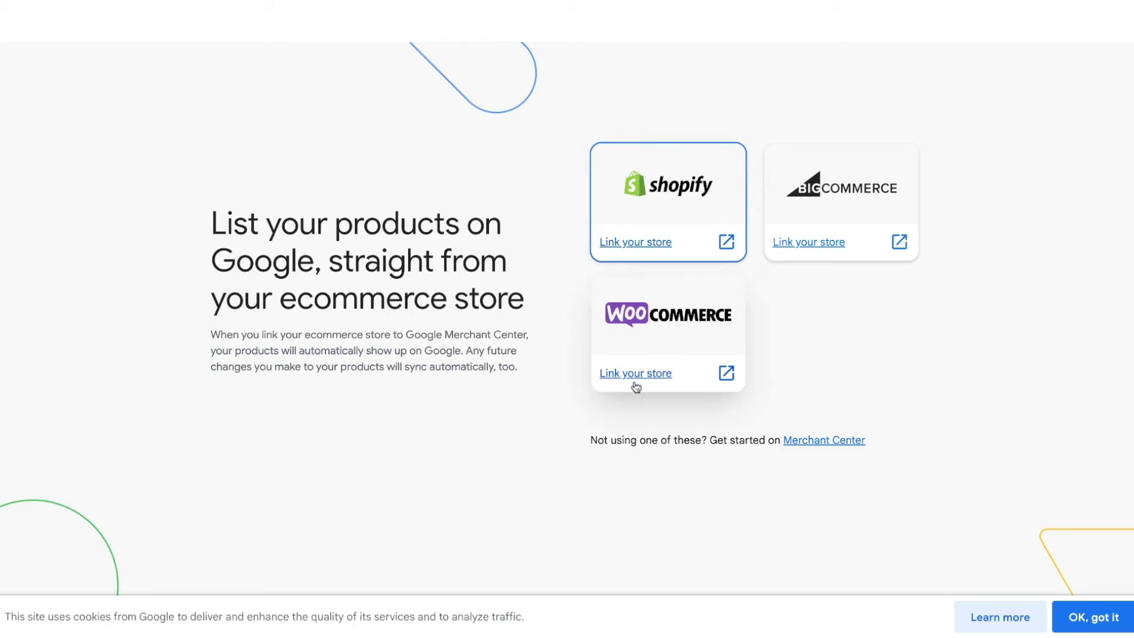
{"action": "left_click", "coordinate": [635, 381]}
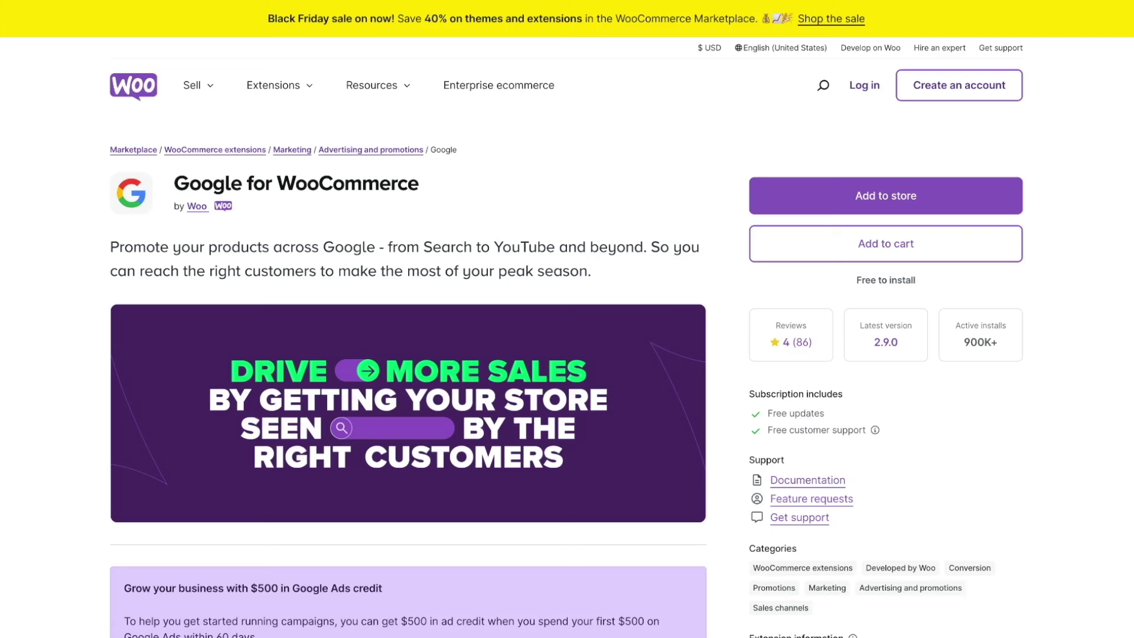
Step: Switch to Google Ads and start a new campaign with the Sales objective, accepting the Page views conversion goal
{"action": "left_click", "coordinate": [519, 1]}
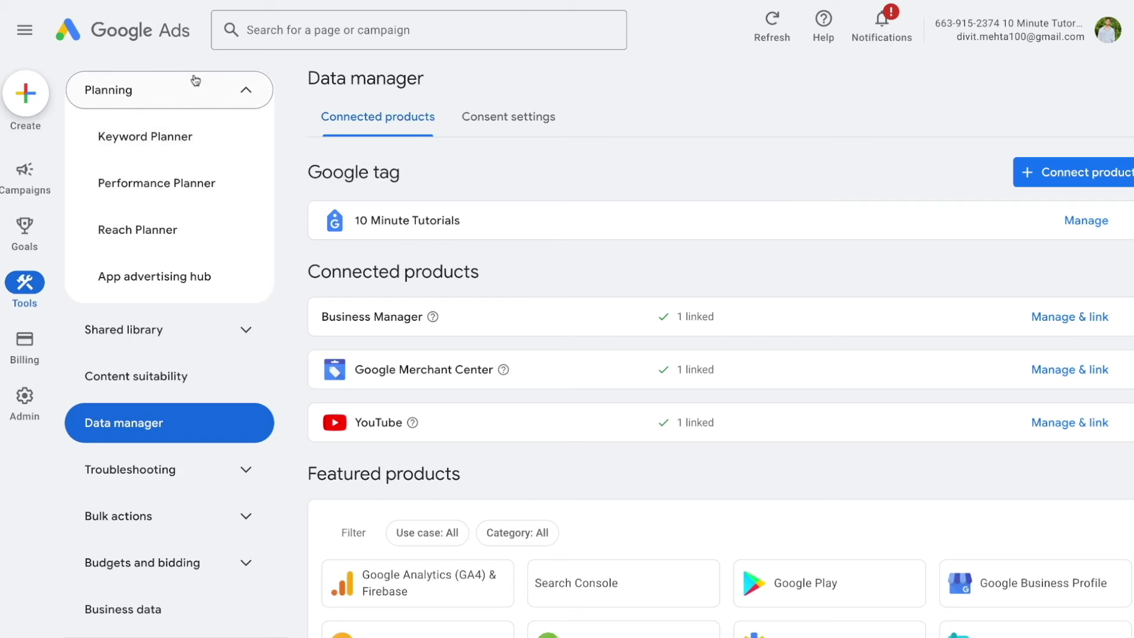
{"action": "left_click", "coordinate": [38, 101]}
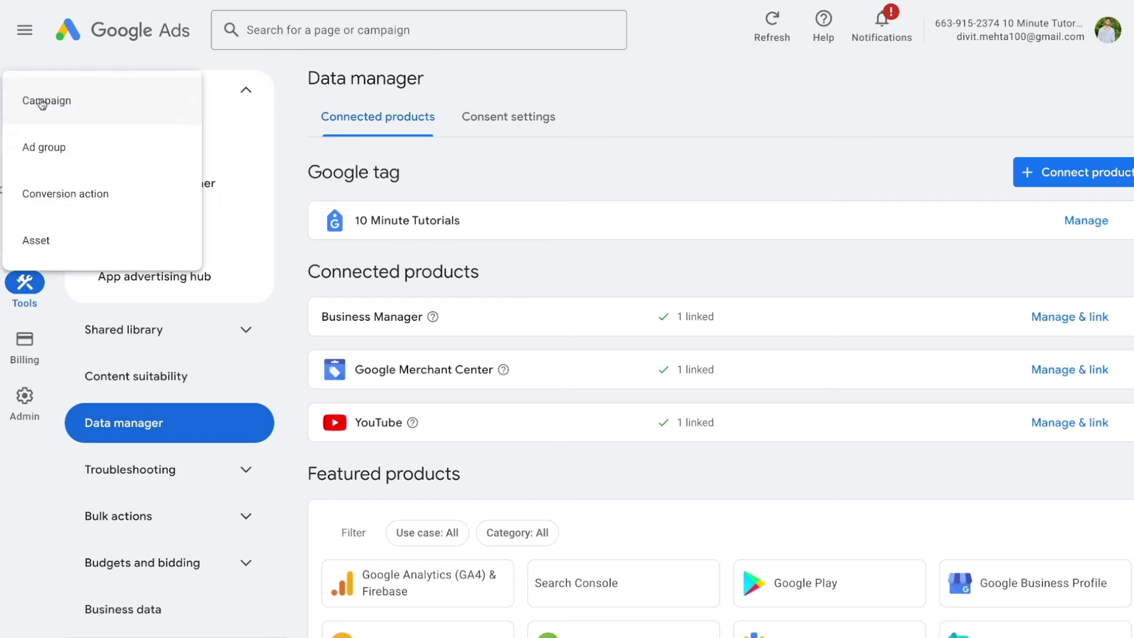
{"action": "left_click", "coordinate": [41, 102]}
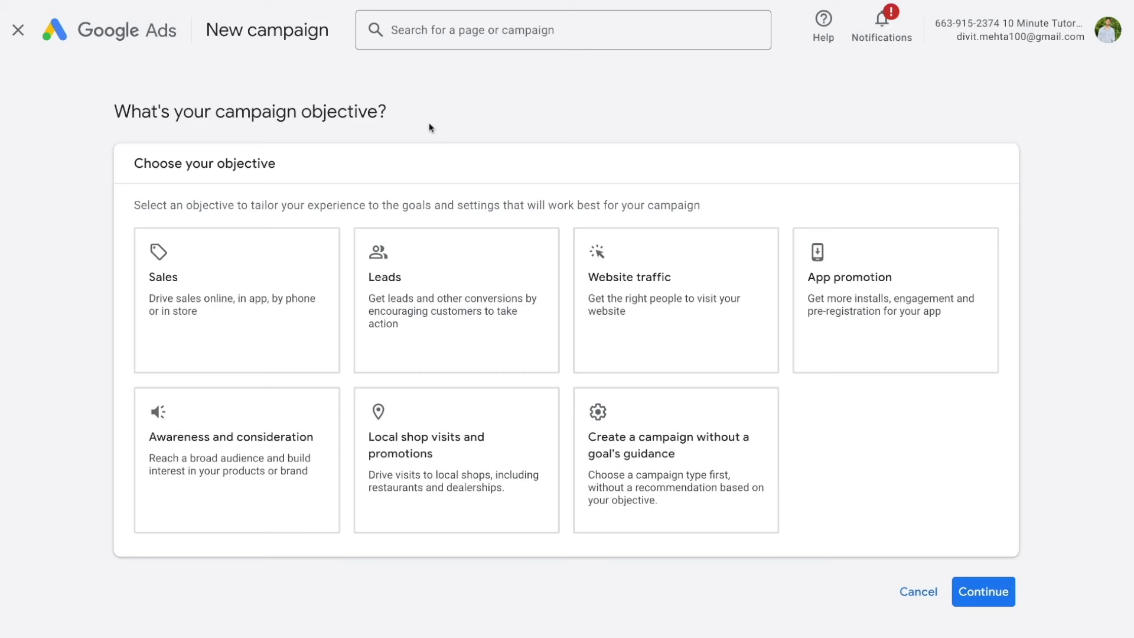
{"action": "left_click", "coordinate": [282, 285]}
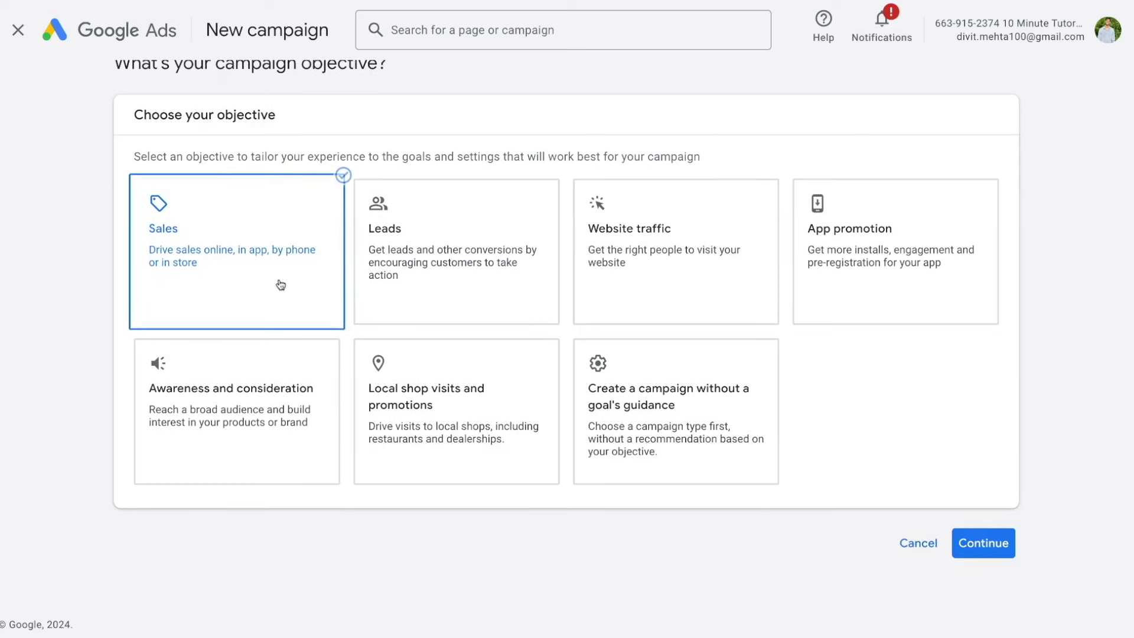
{"action": "scroll", "coordinate": [887, 543], "scroll_direction": "down", "scroll_amount": 4}
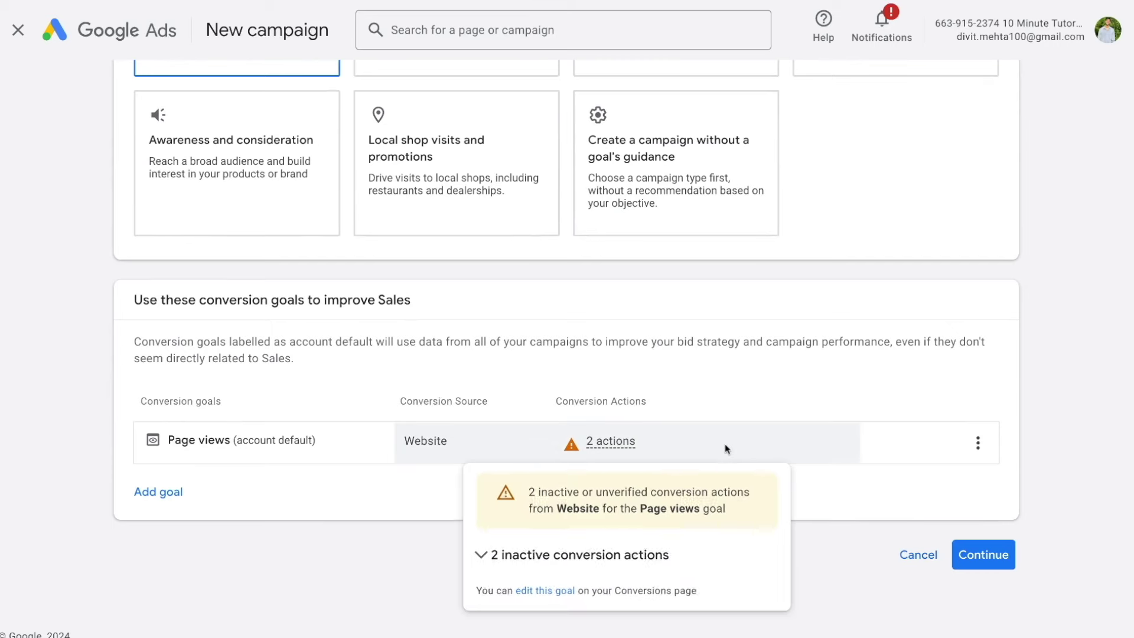
{"action": "left_click", "coordinate": [964, 555]}
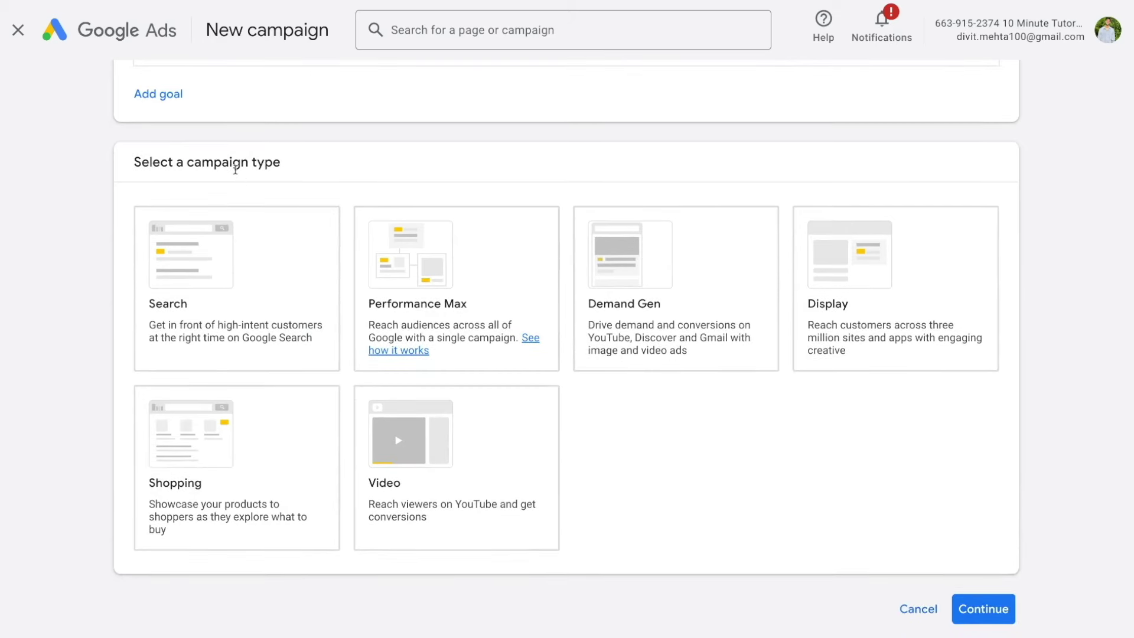
Step: Choose the Shopping campaign type and select the 10mintutorials Merchant Center account for its products
{"action": "left_click", "coordinate": [276, 456]}
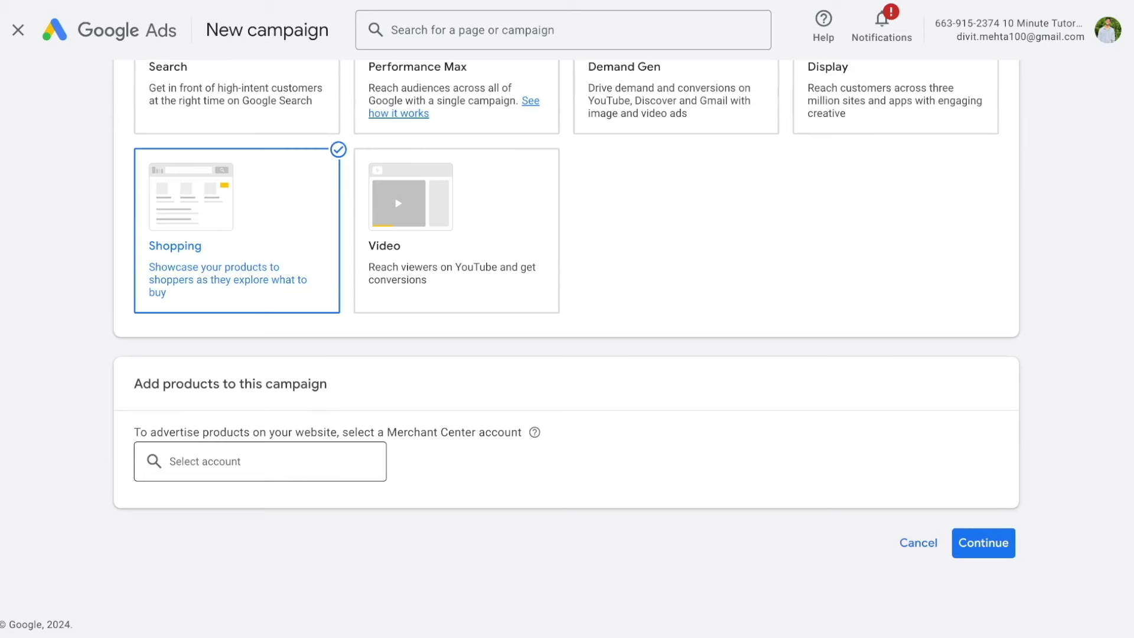
{"action": "left_click", "coordinate": [260, 462]}
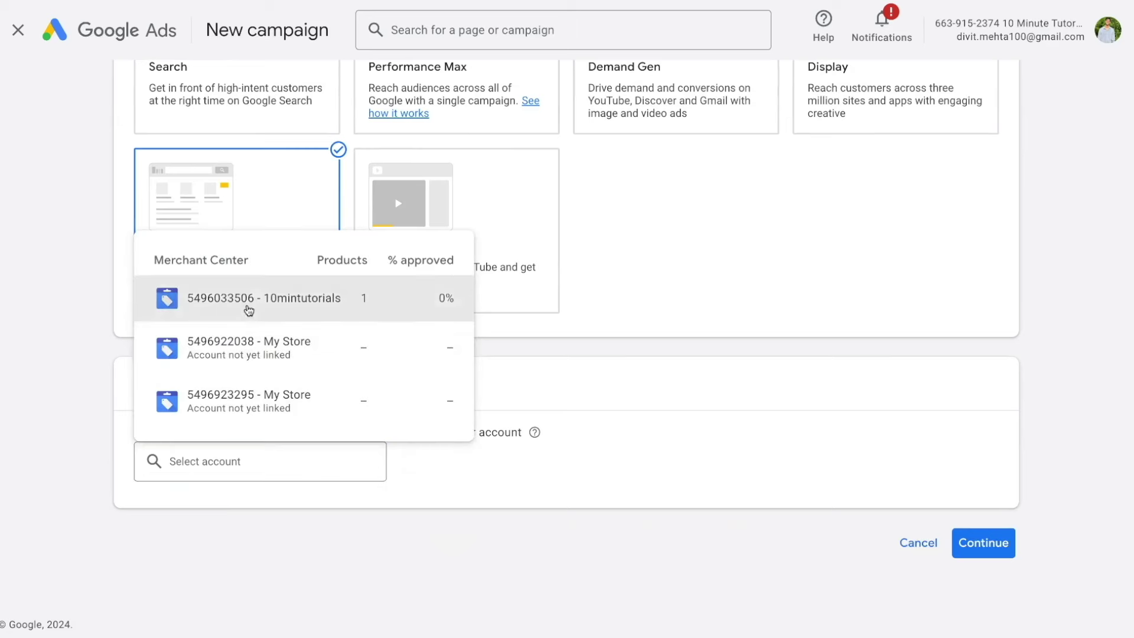
{"action": "left_click", "coordinate": [246, 308]}
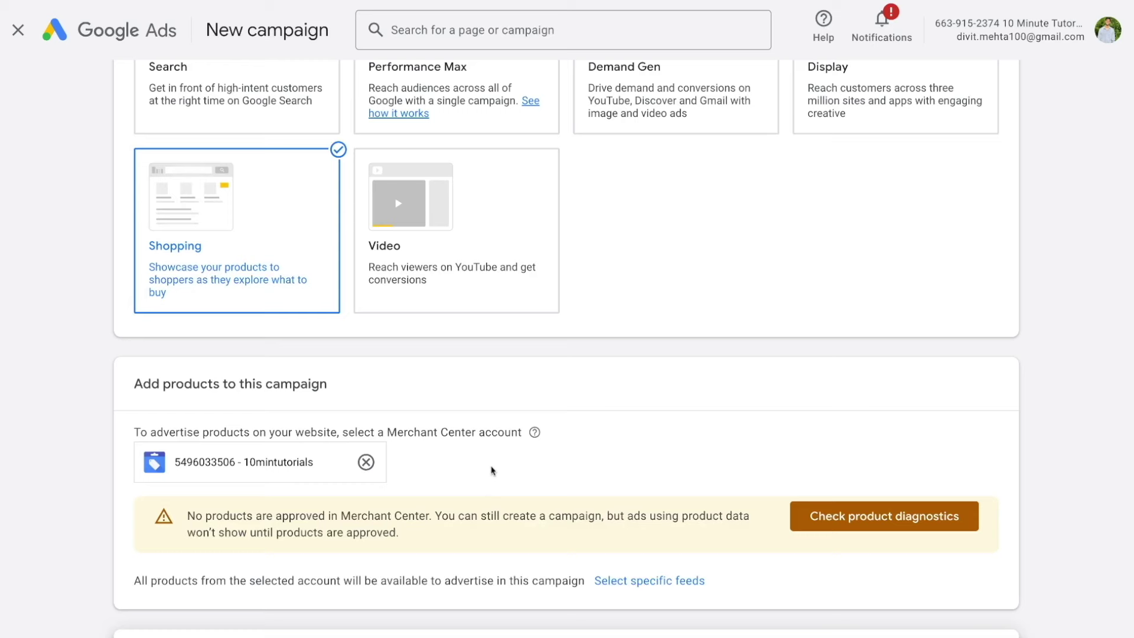
Step: Select the Standard Shopping campaign subtype and continue to the campaign's general settings
{"action": "scroll", "coordinate": [492, 470], "scroll_direction": "down", "scroll_amount": 1}
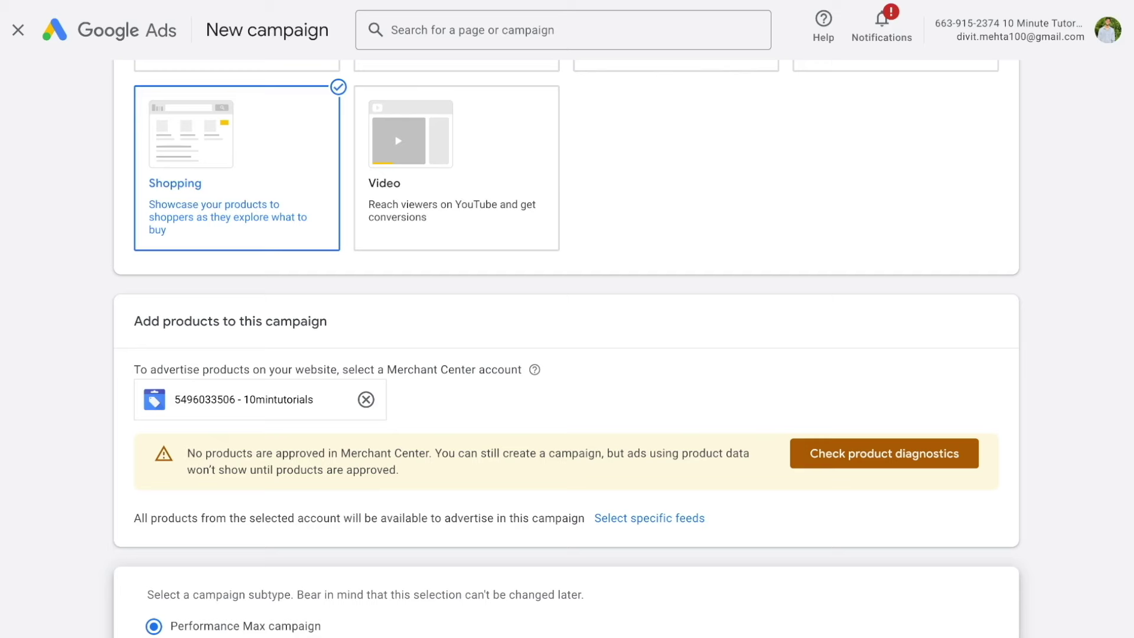
{"action": "scroll", "coordinate": [566, 348], "scroll_direction": "down", "scroll_amount": 1}
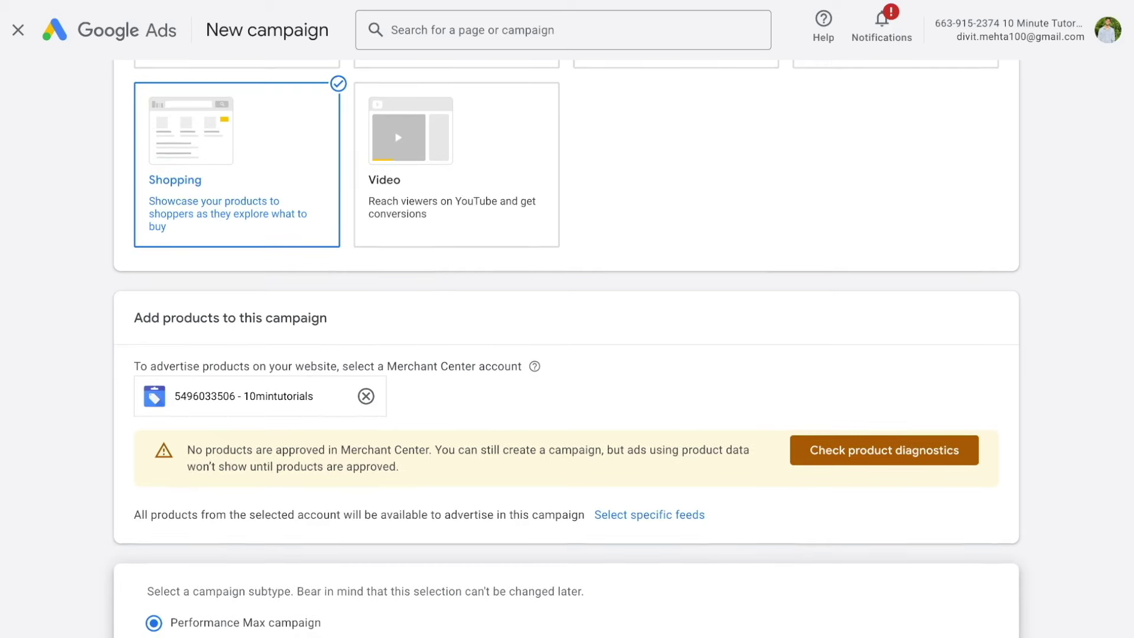
{"action": "scroll", "coordinate": [216, 239], "scroll_direction": "down", "scroll_amount": 5}
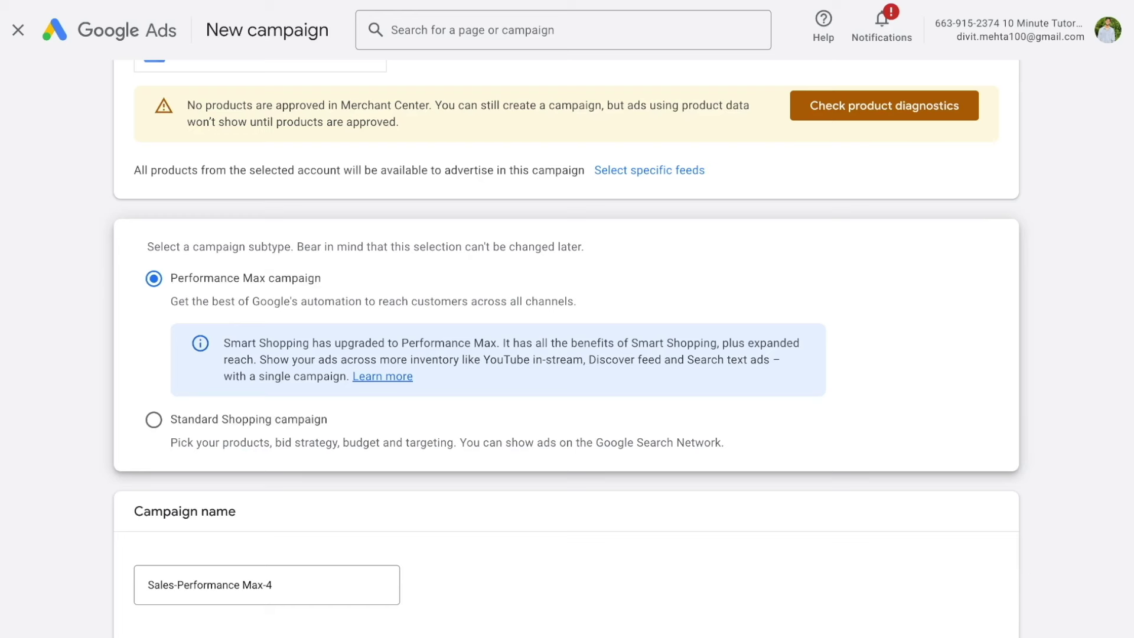
{"action": "left_click", "coordinate": [153, 419]}
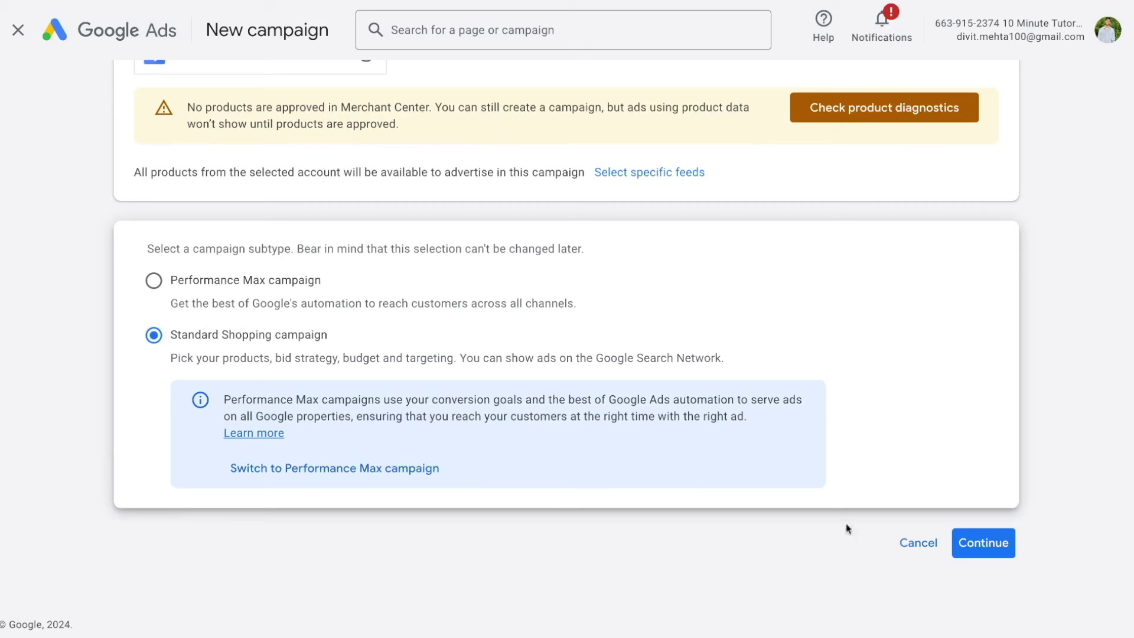
{"action": "left_click", "coordinate": [984, 544]}
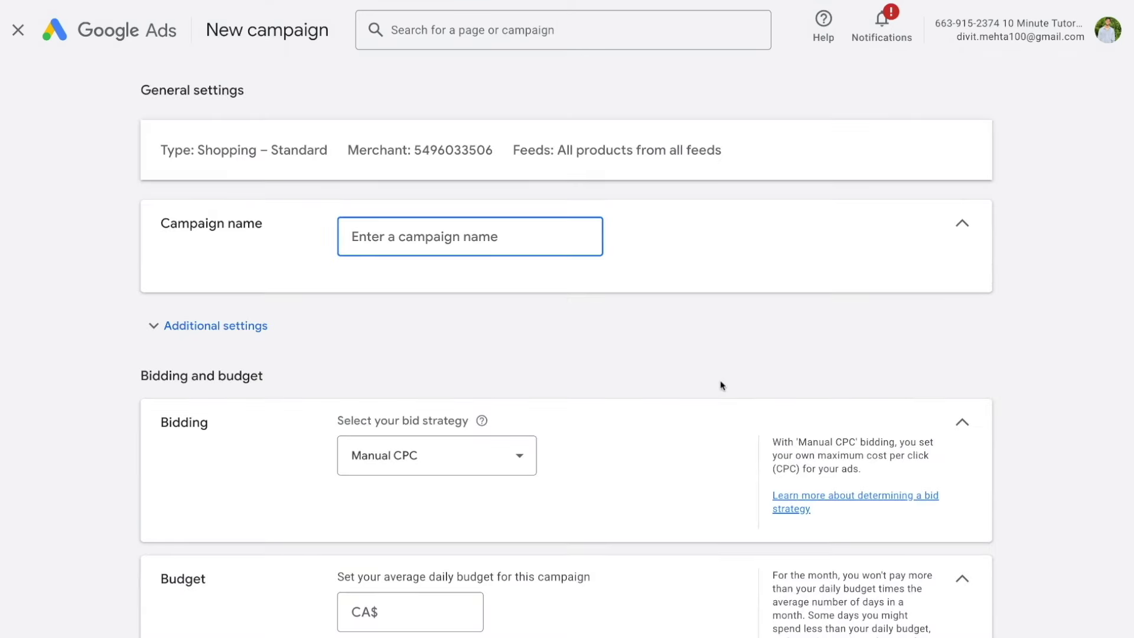
Step: Name the campaign "shopping ads canada"
{"action": "type", "text": "sh"}
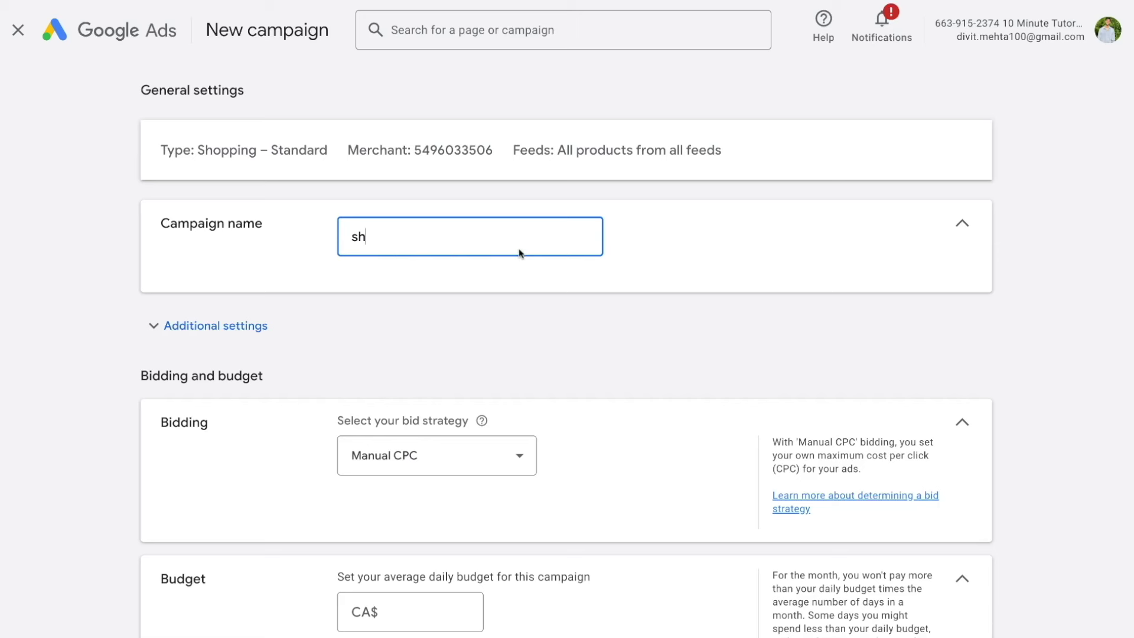
{"action": "type", "text": "opping ads canada"}
{"action": "double_click", "coordinate": [528, 310]}
Step: Review the available bid strategies and choose Manual CPC for the campaign
{"action": "scroll", "coordinate": [95, 332], "scroll_direction": "down", "scroll_amount": 1}
{"action": "scroll", "coordinate": [94, 335], "scroll_direction": "down", "scroll_amount": 2}
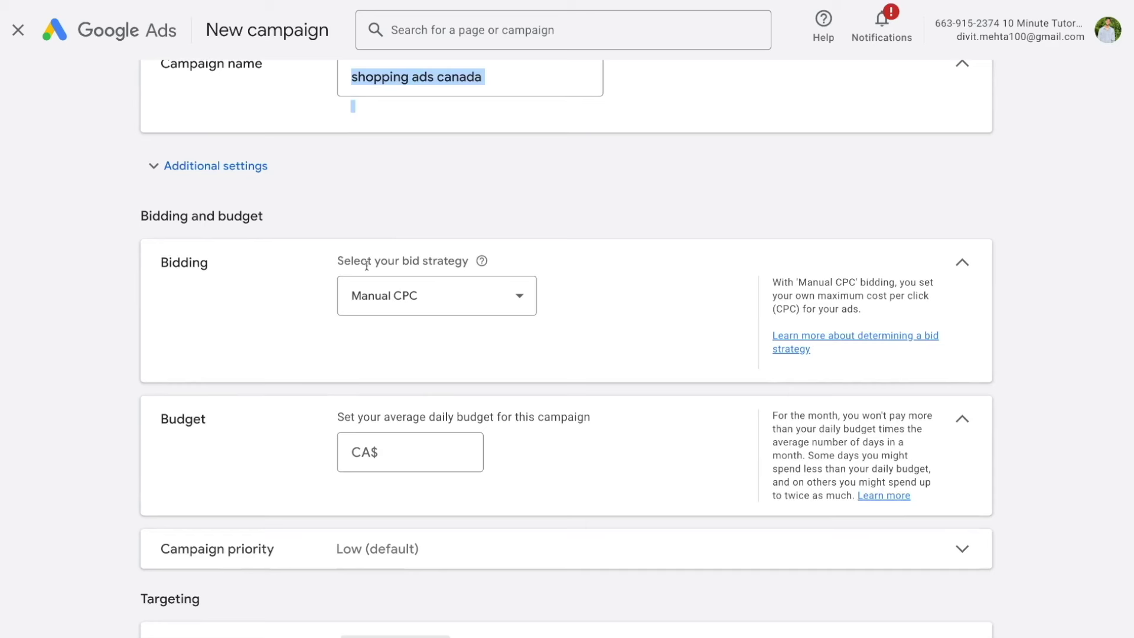
{"action": "left_click", "coordinate": [373, 298]}
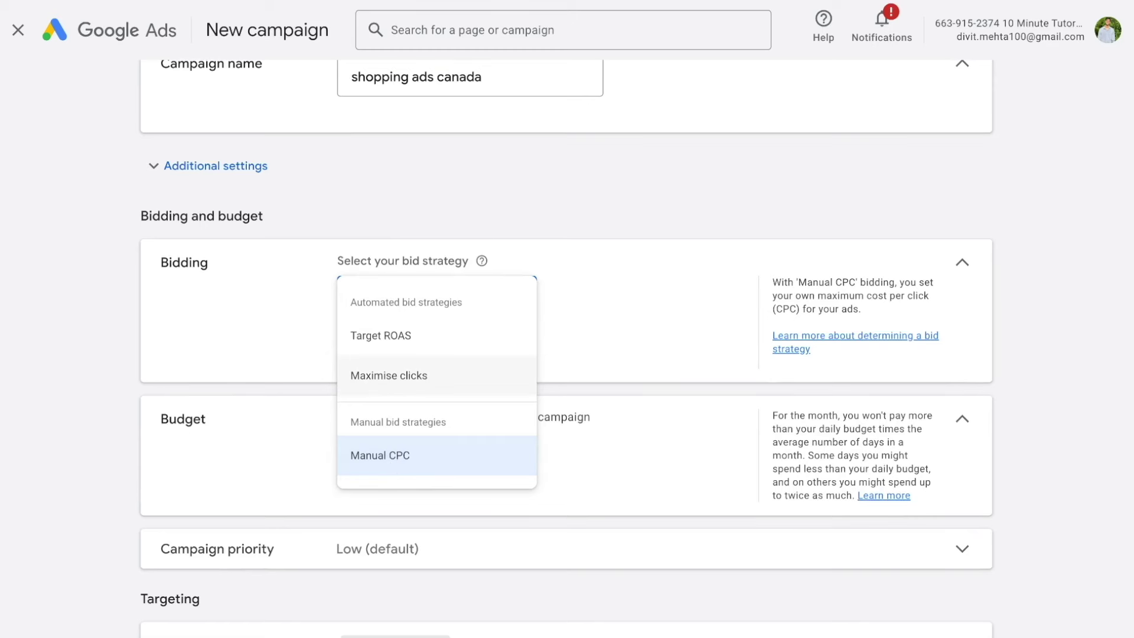
{"action": "mouse_move", "coordinate": [390, 342]}
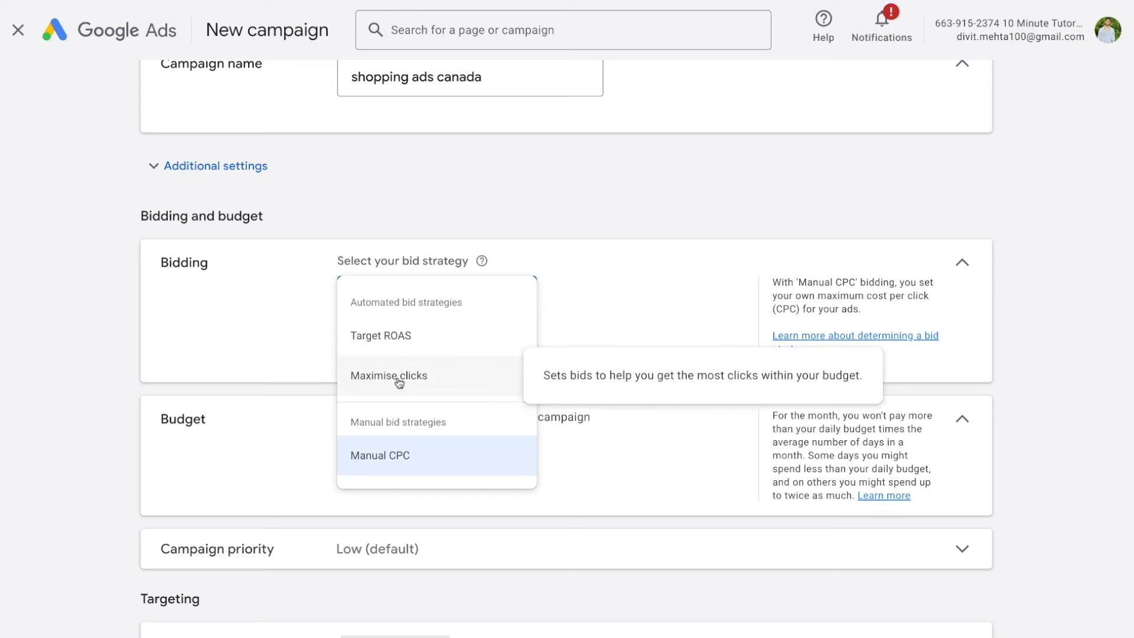
{"action": "mouse_move", "coordinate": [408, 465]}
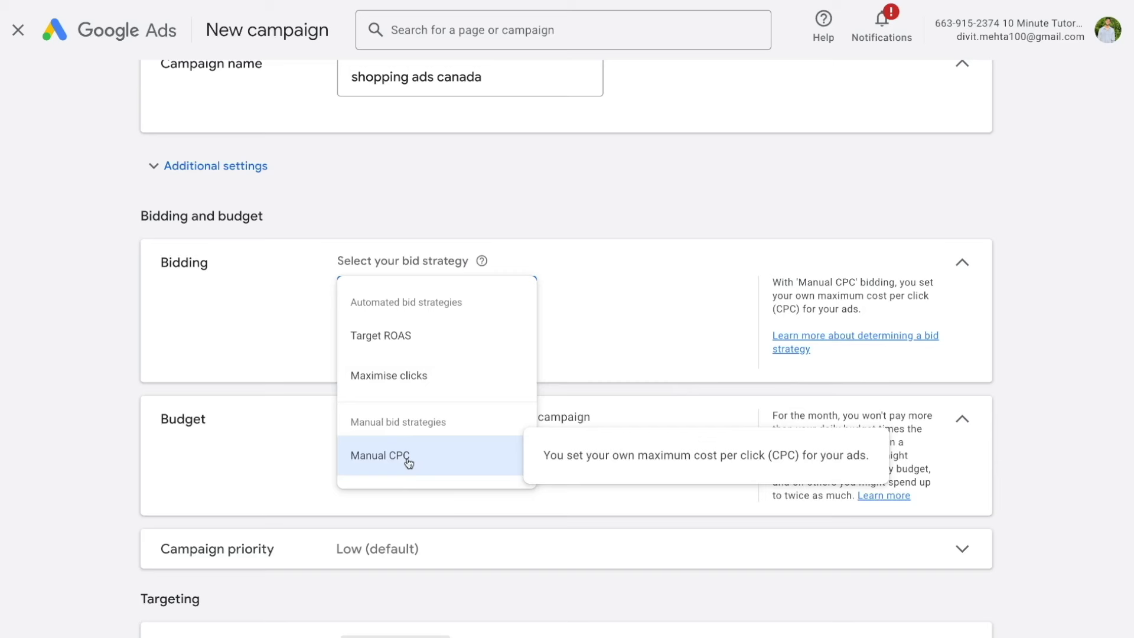
{"action": "left_click", "coordinate": [408, 463]}
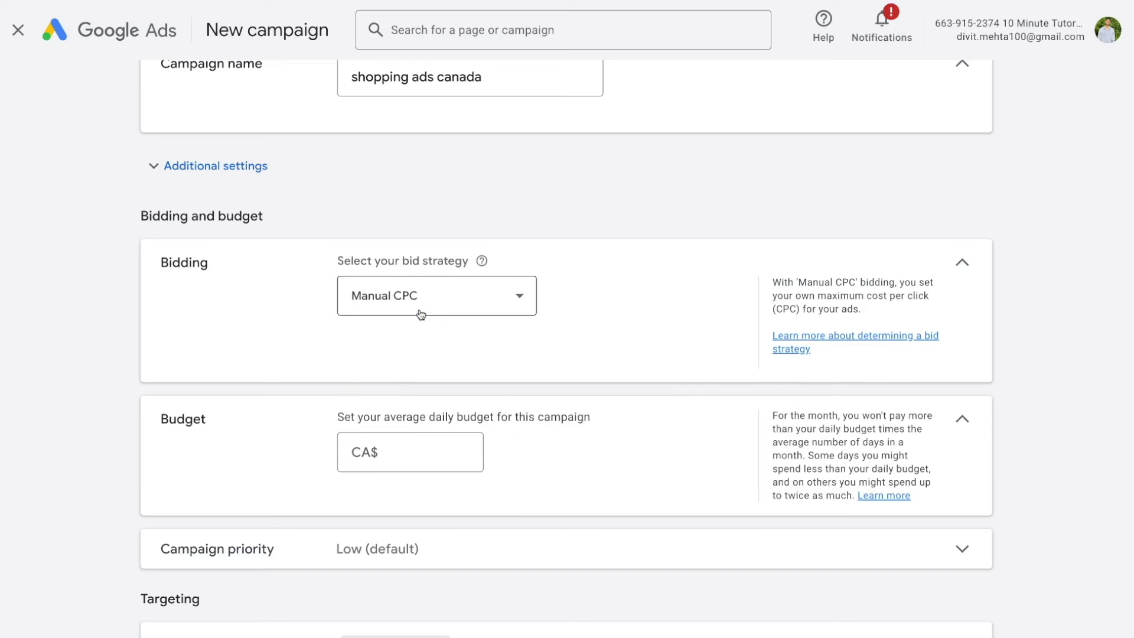
Step: Set the campaign's average daily budget to CA$30
{"action": "scroll", "coordinate": [420, 314], "scroll_direction": "down", "scroll_amount": 1}
{"action": "left_click", "coordinate": [407, 387]}
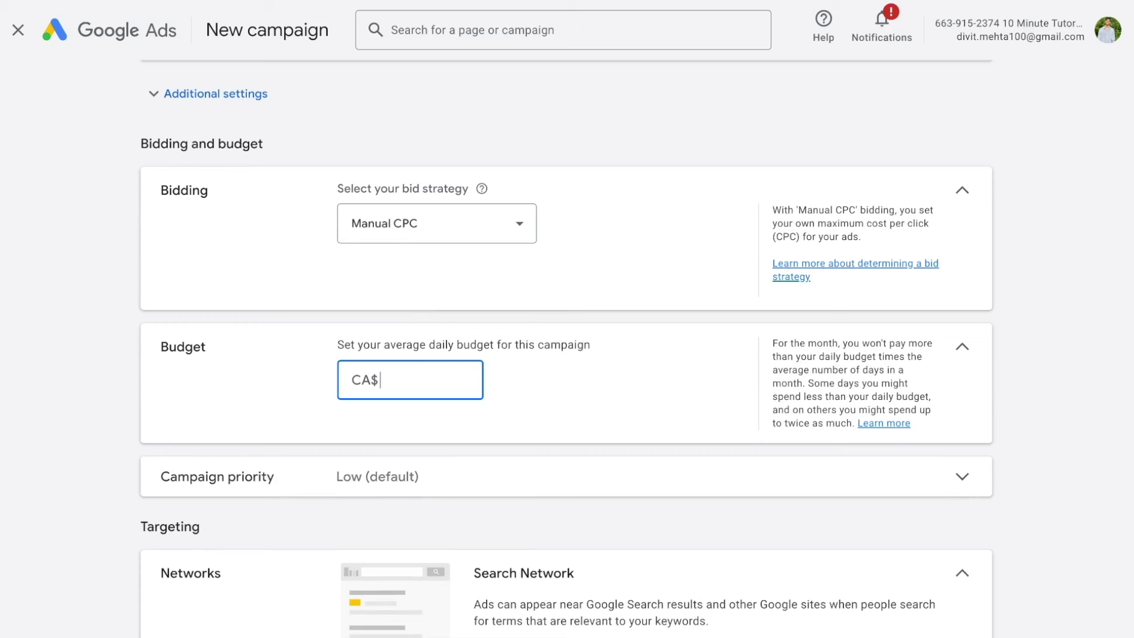
{"action": "type", "text": "30"}
{"action": "left_click", "coordinate": [284, 389]}
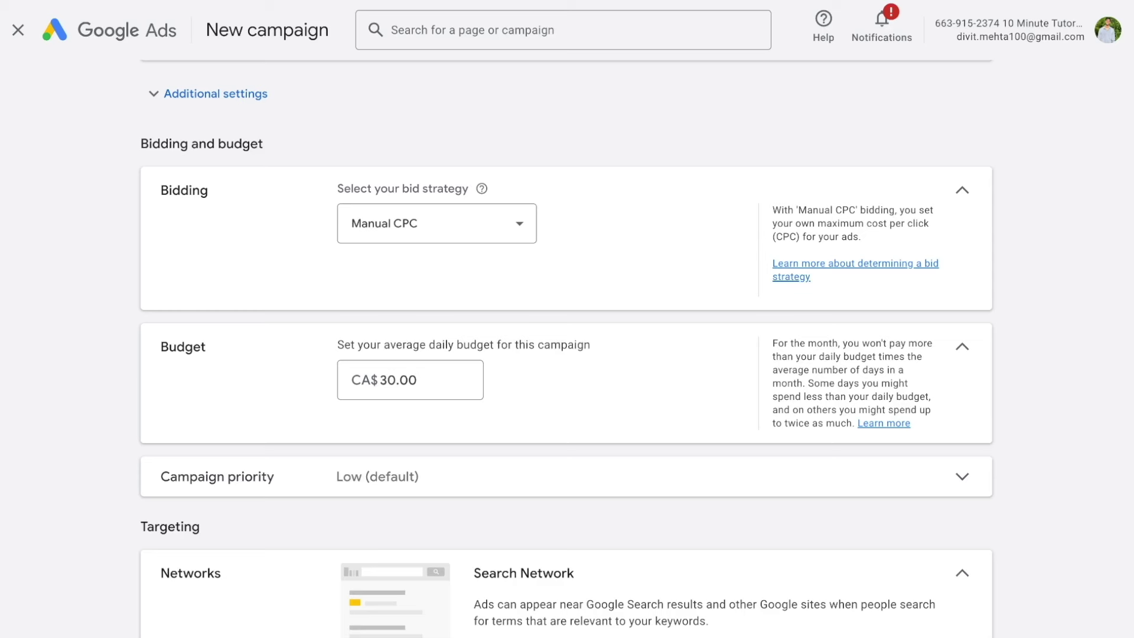
Step: Review the campaign priority options and leave the priority at Low (default)
{"action": "scroll", "coordinate": [319, 407], "scroll_direction": "down", "scroll_amount": 2}
{"action": "left_click", "coordinate": [319, 406]}
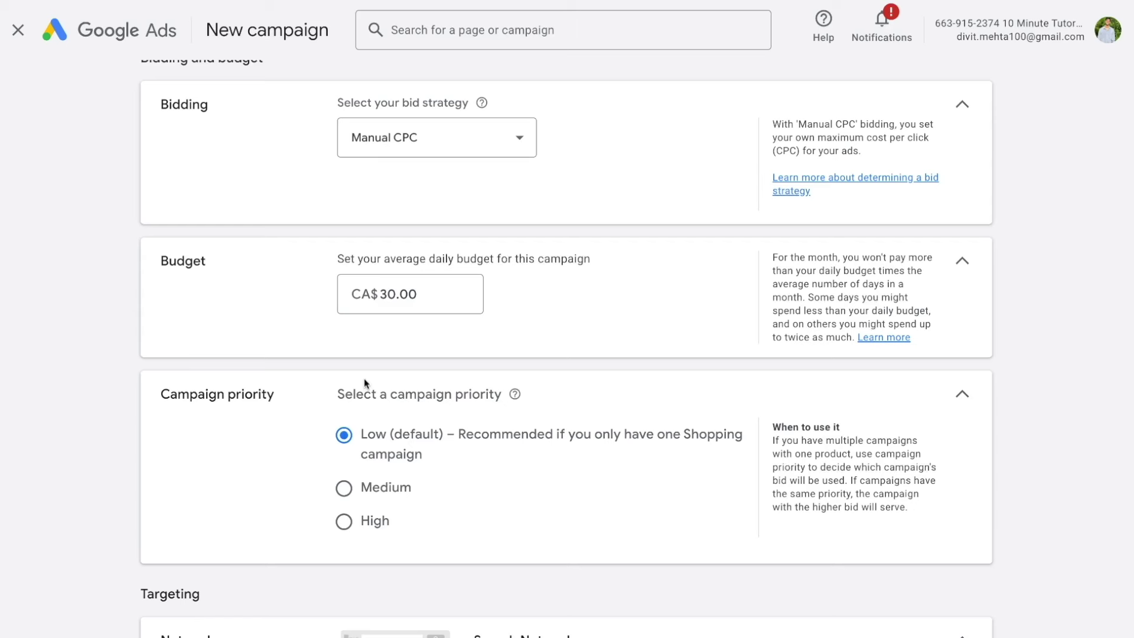
{"action": "left_click", "coordinate": [963, 394]}
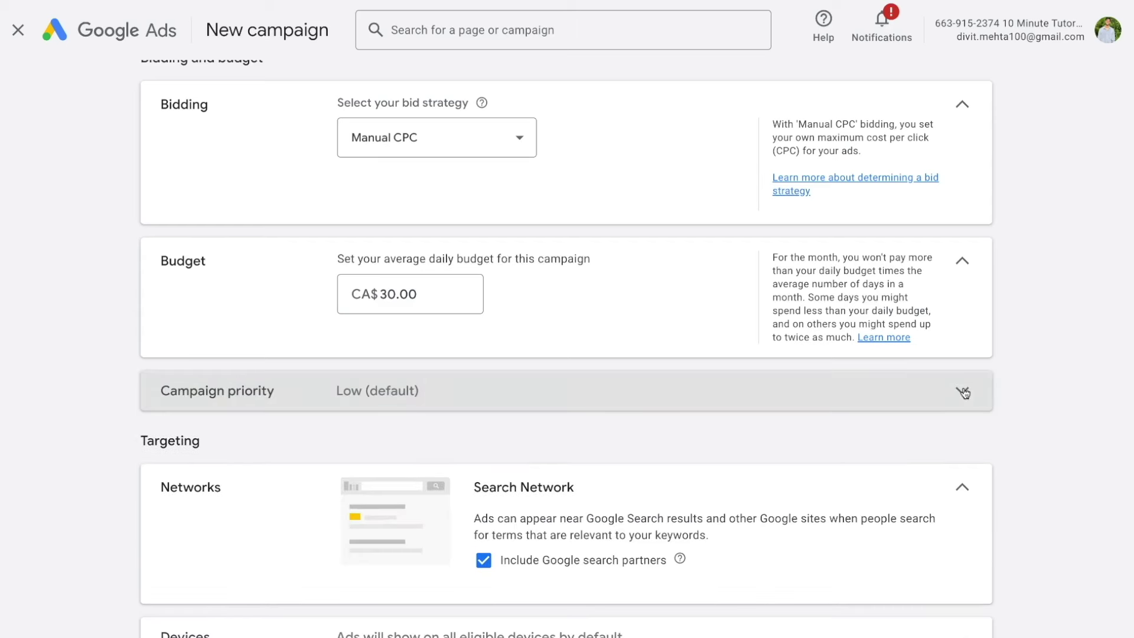
Step: Exclude Google search partners from the campaign's Search Network targeting
{"action": "scroll", "coordinate": [819, 486], "scroll_direction": "down", "scroll_amount": 2}
{"action": "scroll", "coordinate": [818, 486], "scroll_direction": "down", "scroll_amount": 1}
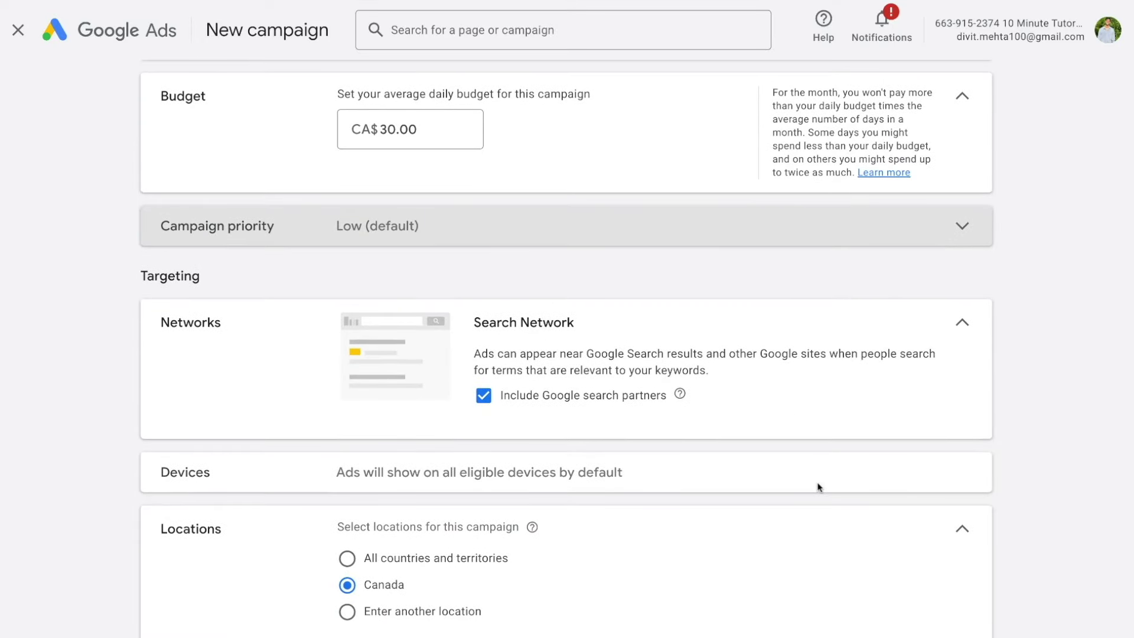
{"action": "left_click", "coordinate": [484, 398]}
{"action": "left_click", "coordinate": [484, 398]}
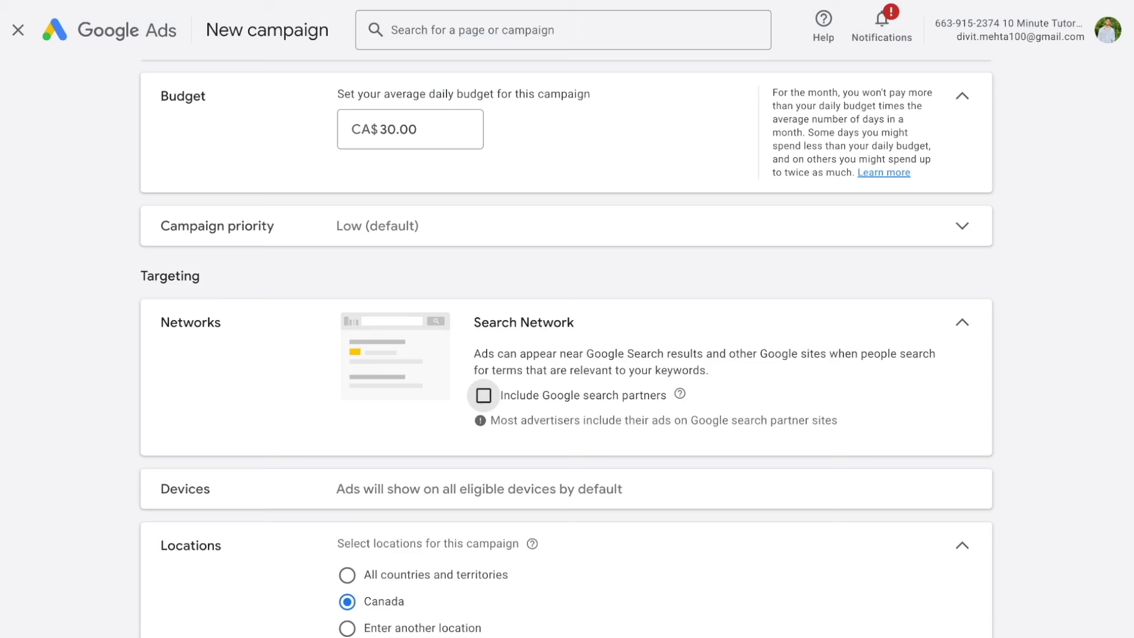
{"action": "scroll", "coordinate": [488, 455], "scroll_direction": "down", "scroll_amount": 2}
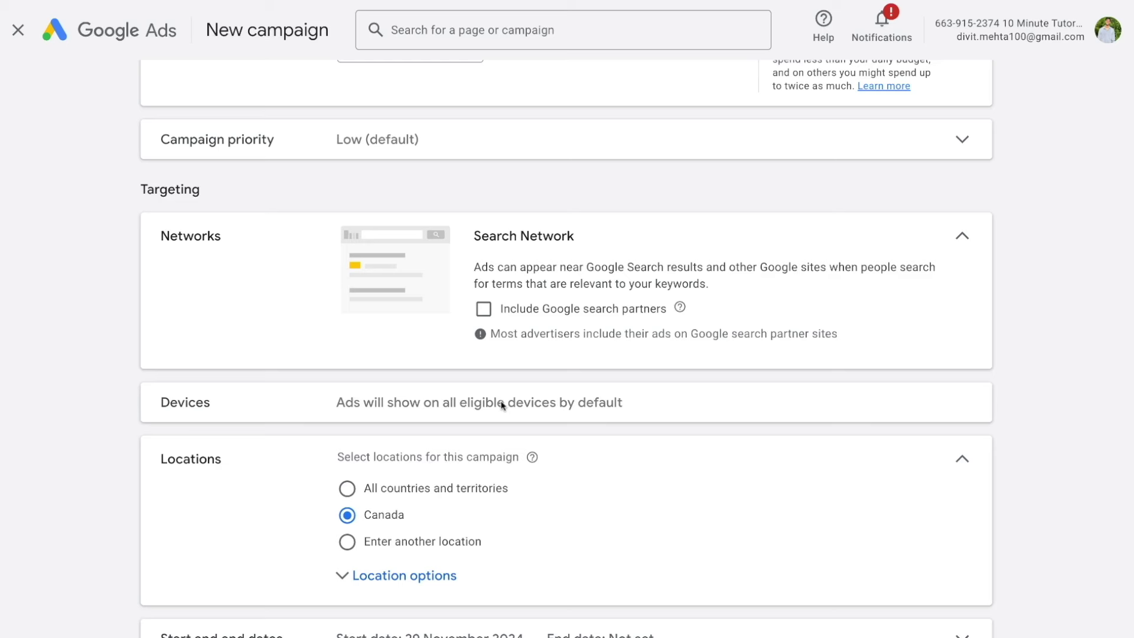
Step: Target Canada as the campaign location and include only people in or regularly in the included locations (Presence)
{"action": "scroll", "coordinate": [594, 514], "scroll_direction": "down", "scroll_amount": 2}
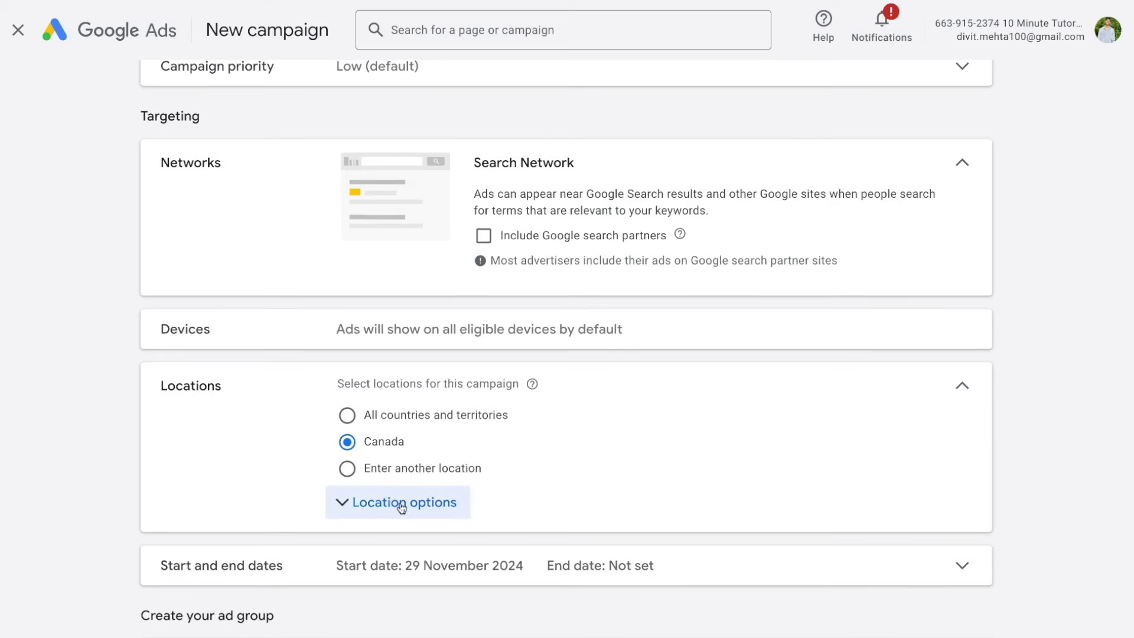
{"action": "left_click", "coordinate": [402, 507]}
{"action": "scroll", "coordinate": [489, 475], "scroll_direction": "down", "scroll_amount": 1}
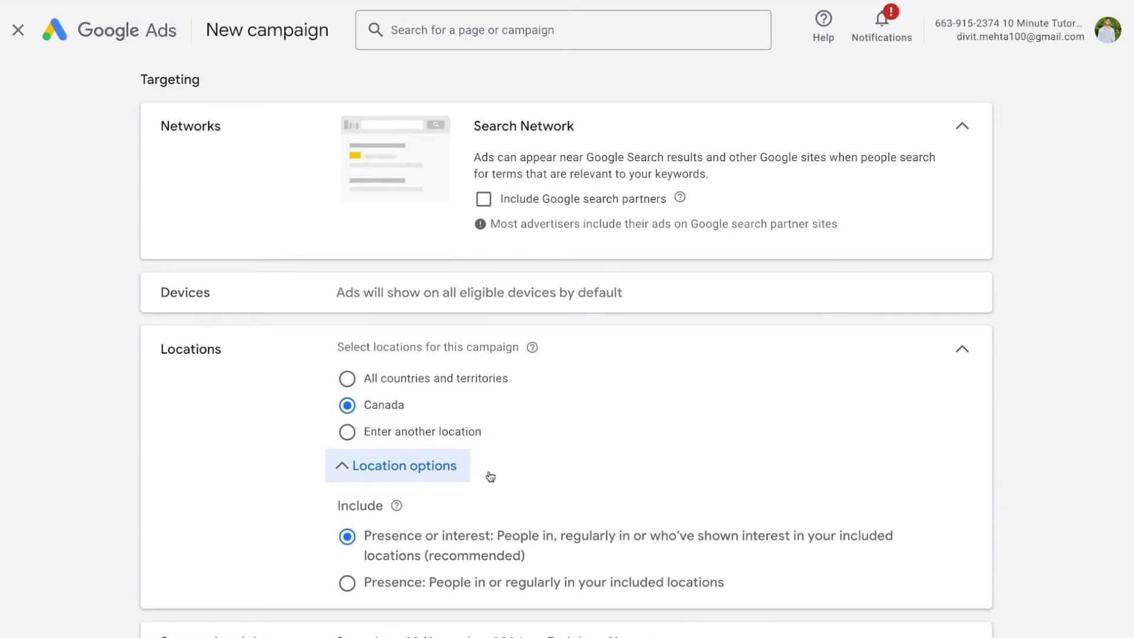
{"action": "left_click", "coordinate": [467, 436]}
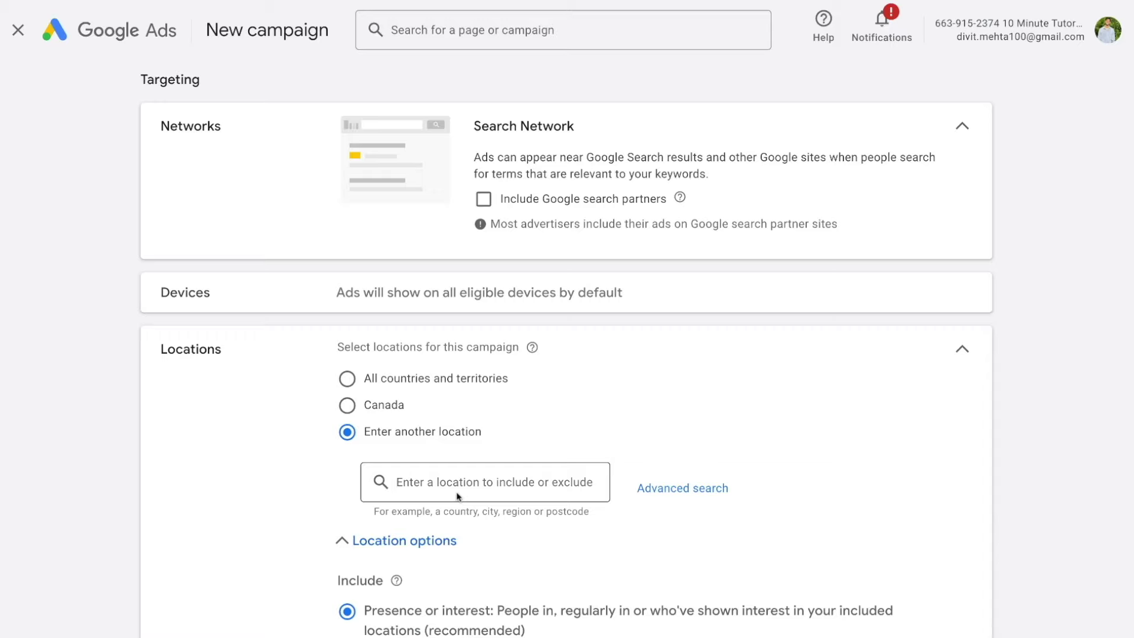
{"action": "scroll", "coordinate": [458, 497], "scroll_direction": "down", "scroll_amount": 3}
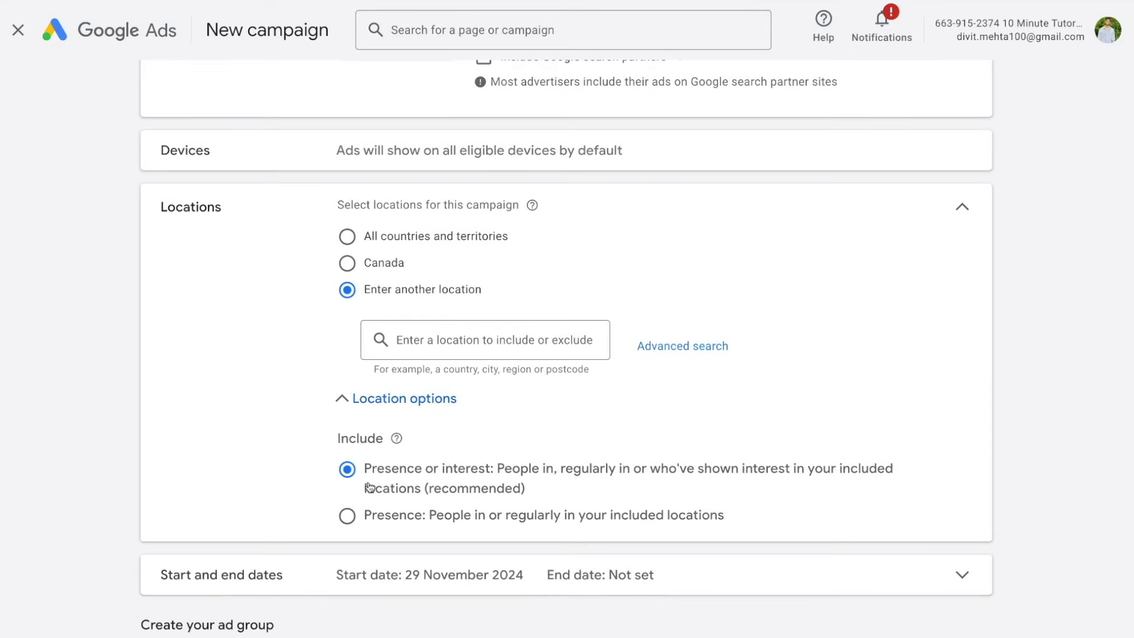
{"action": "left_click", "coordinate": [348, 517]}
{"action": "left_click", "coordinate": [348, 263]}
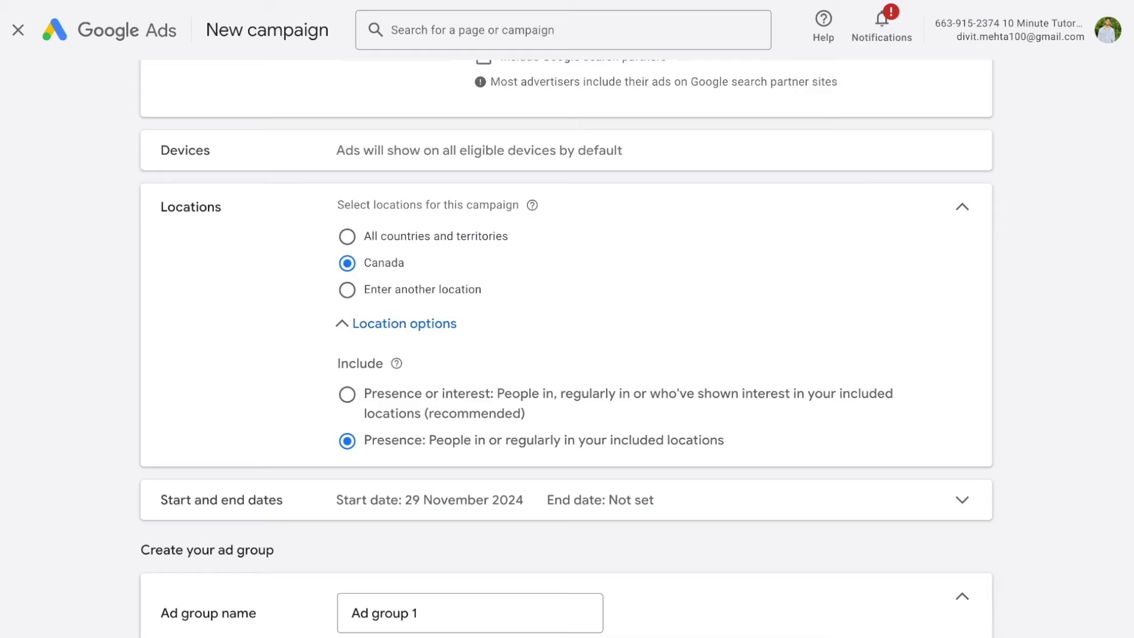
Step: Review the campaign's start and end date settings, leaving the end date at None
{"action": "scroll", "coordinate": [541, 387], "scroll_direction": "down", "scroll_amount": 2}
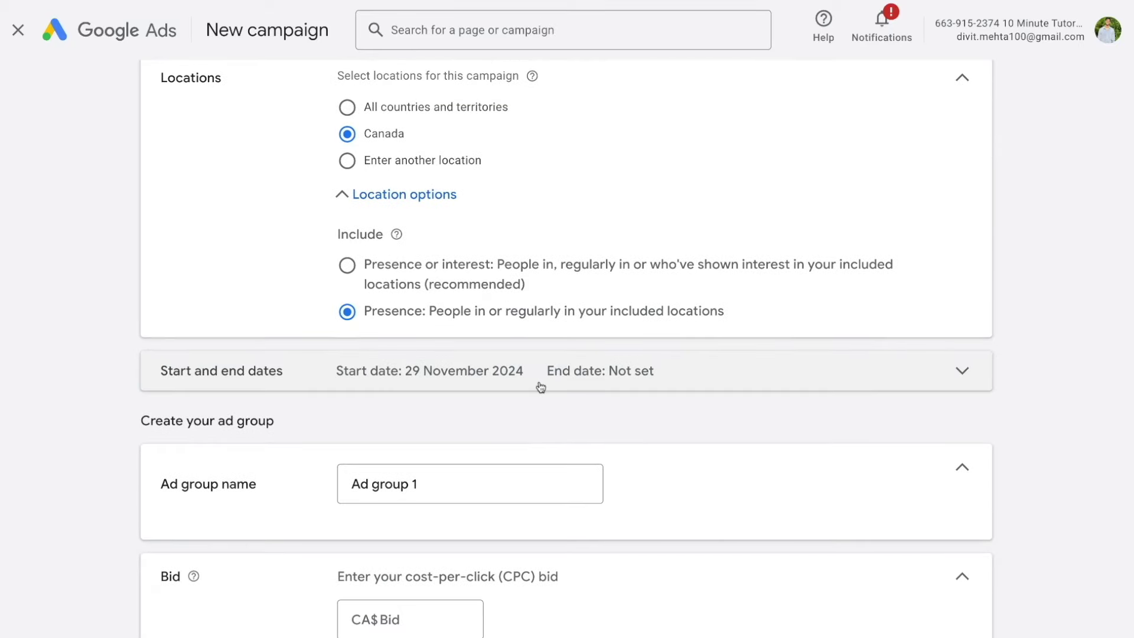
{"action": "left_click", "coordinate": [541, 387]}
{"action": "scroll", "coordinate": [529, 426], "scroll_direction": "down", "scroll_amount": 2}
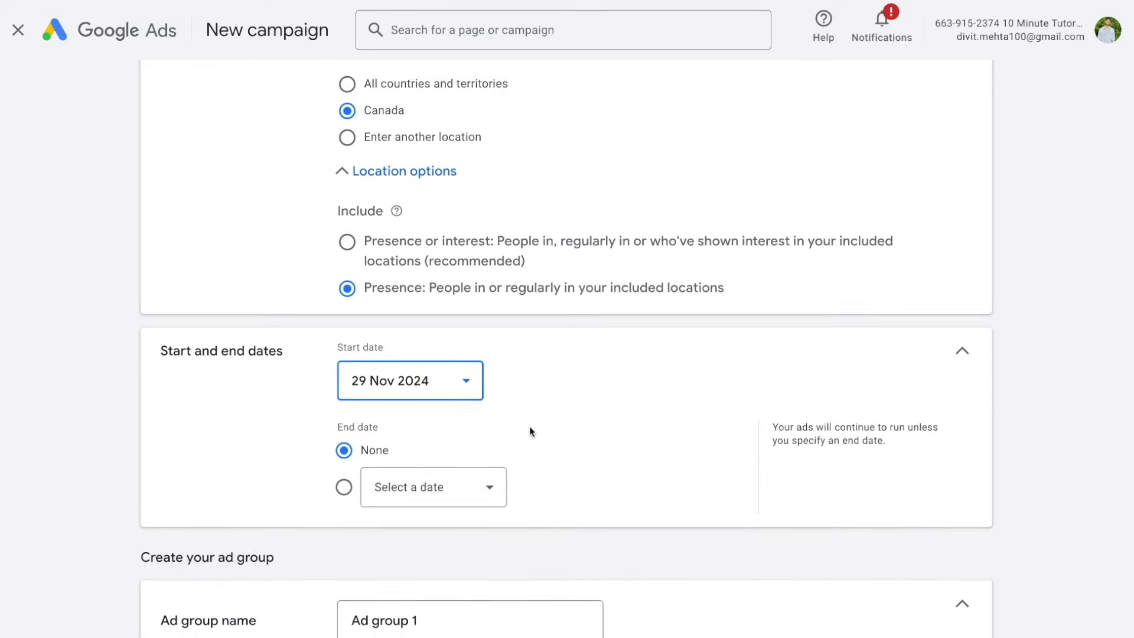
Step: Name the ad group "canada watches campaign"
{"action": "scroll", "coordinate": [565, 348], "scroll_direction": "down", "scroll_amount": 3}
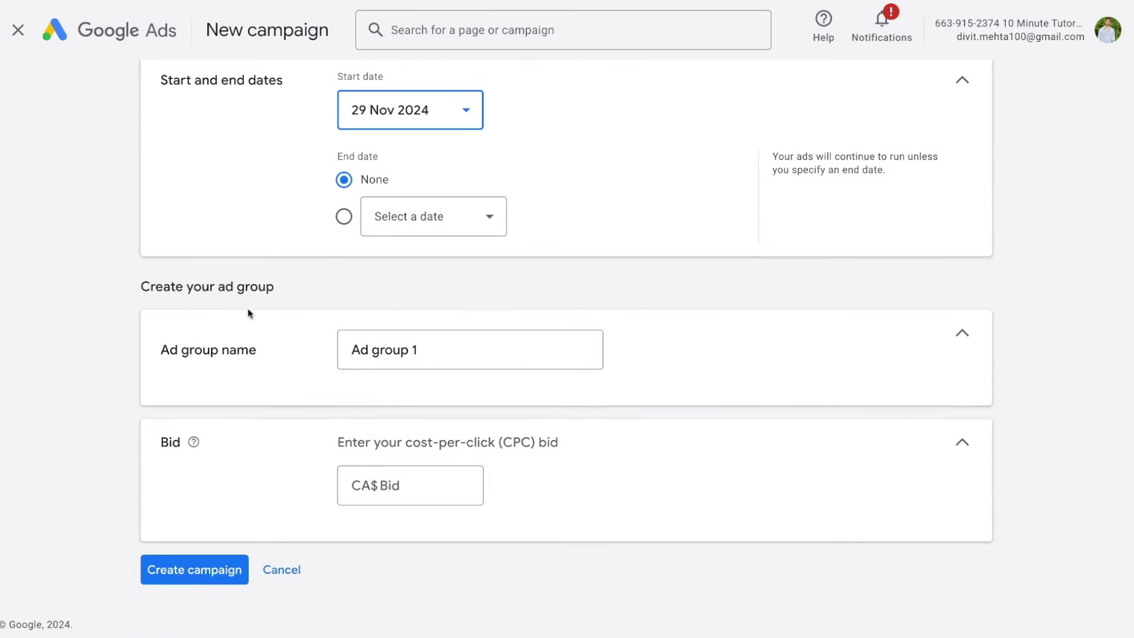
{"action": "left_click", "coordinate": [365, 351]}
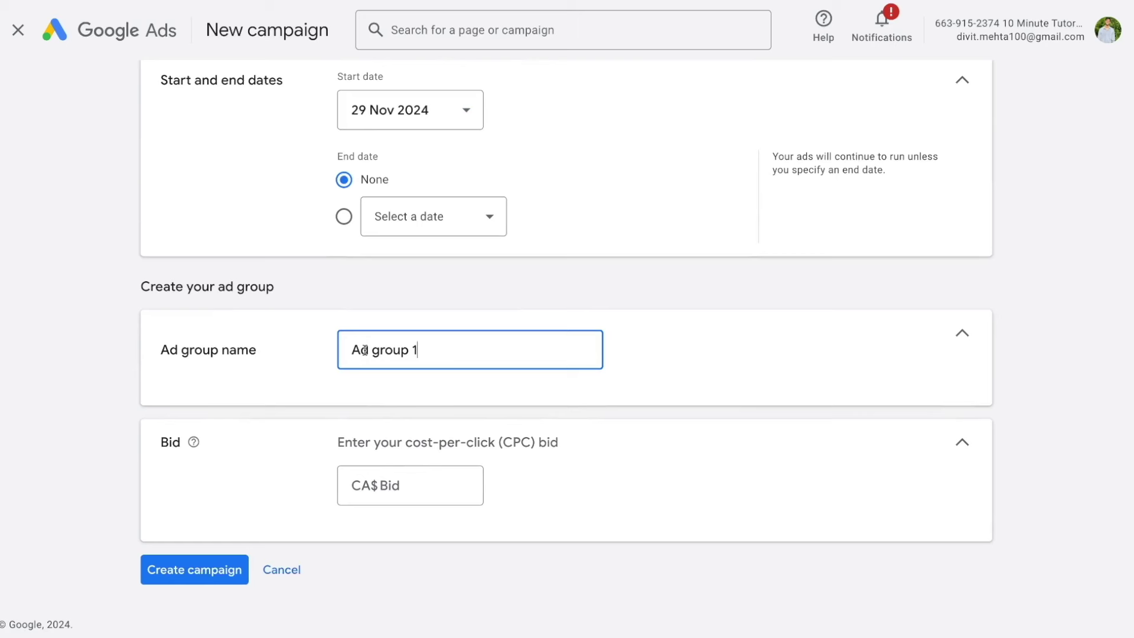
{"action": "key", "text": "ctrl+a"}
{"action": "key", "text": "BackSpace"}
{"action": "type", "text": "canada watches campaign"}
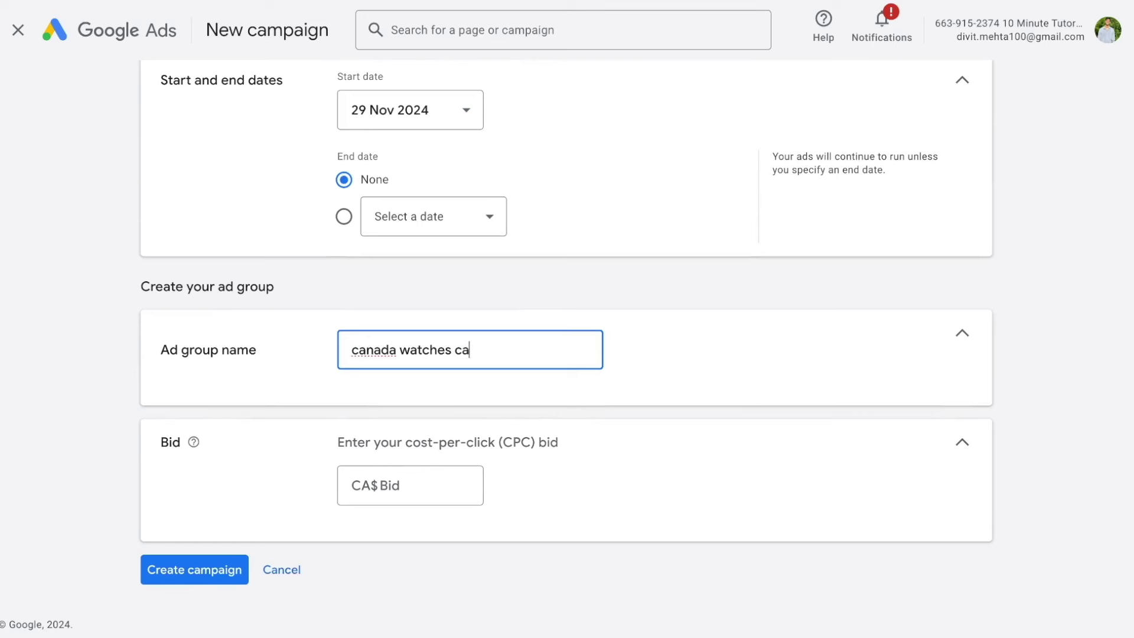
{"action": "left_click", "coordinate": [650, 363]}
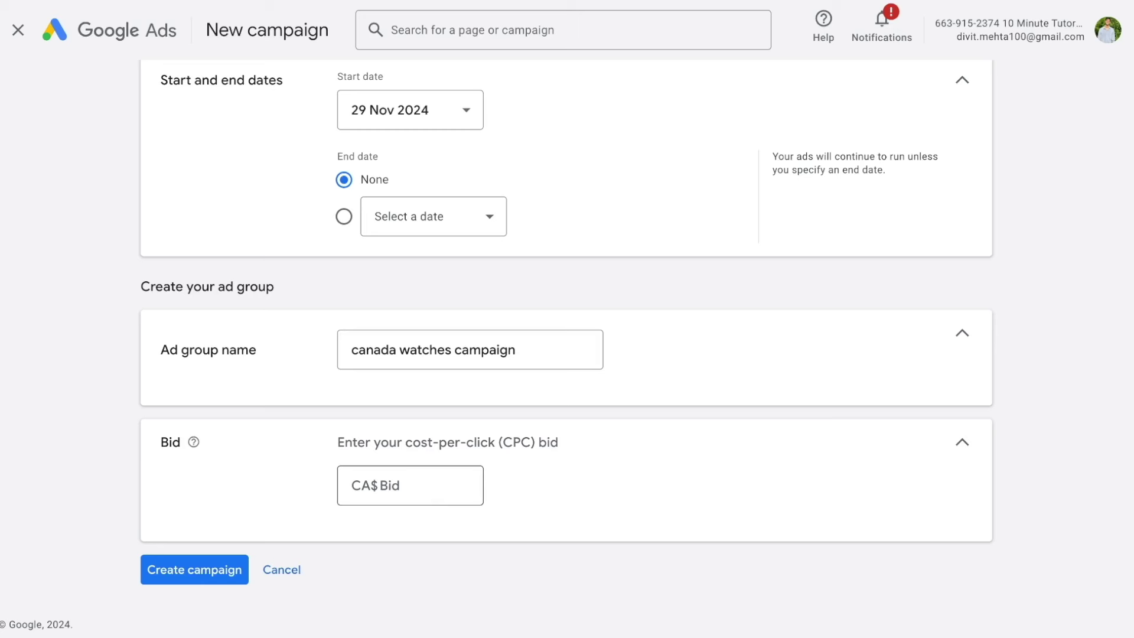
Step: Set the ad group's cost-per-click bid to CA$4 and create the campaign
{"action": "left_click", "coordinate": [410, 485]}
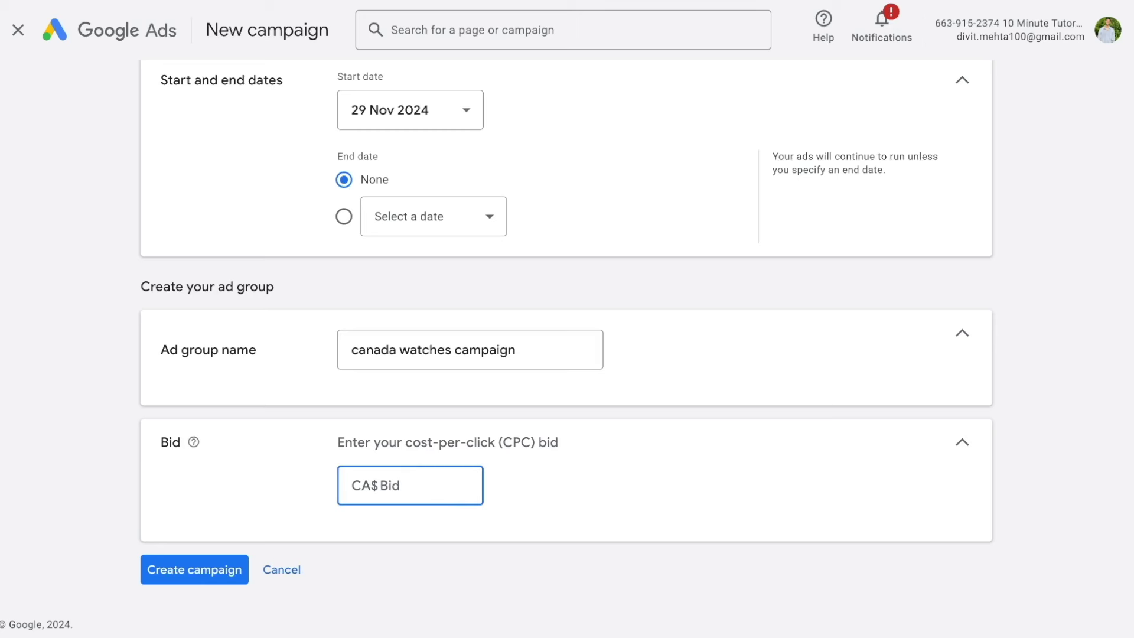
{"action": "type", "text": "4"}
{"action": "left_click", "coordinate": [291, 474]}
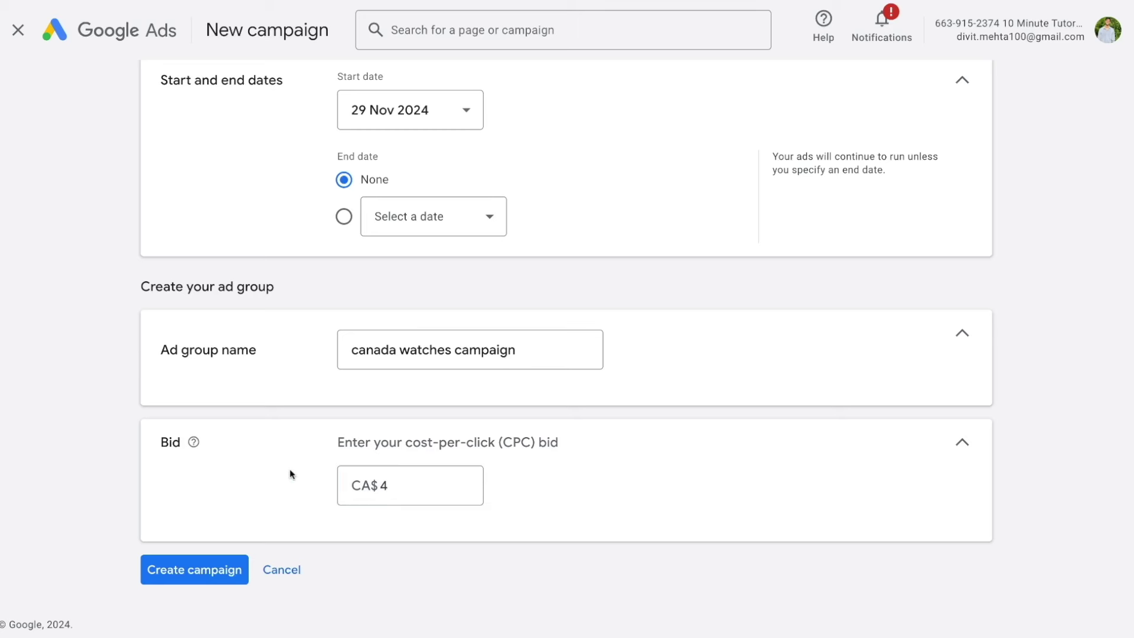
{"action": "left_click", "coordinate": [198, 577]}
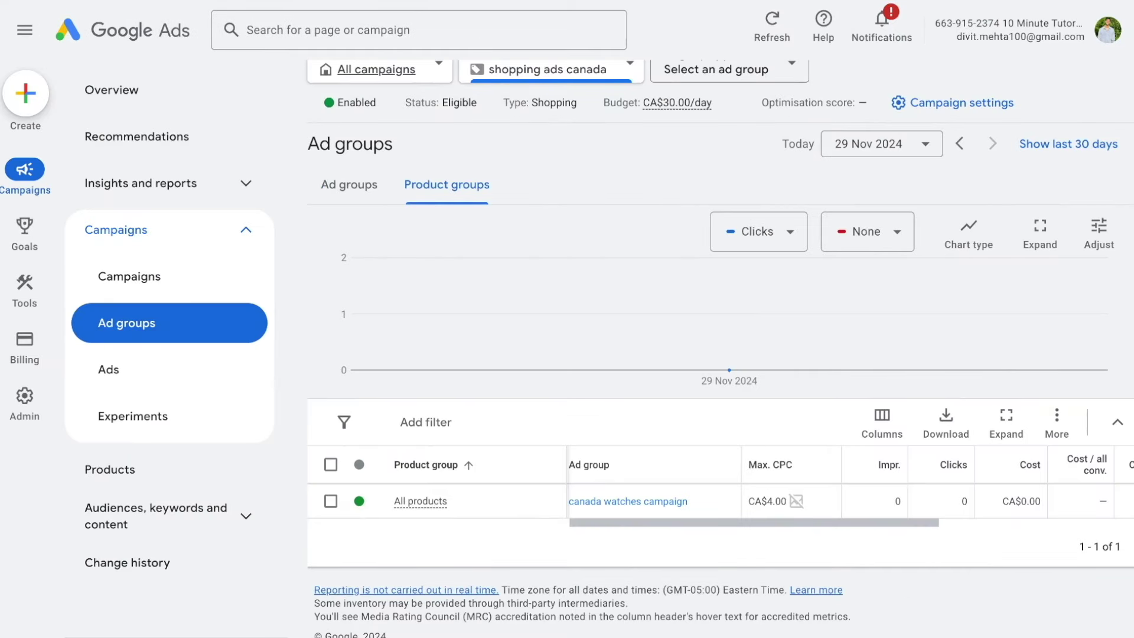
Step: View the shopping ads canada campaign and open the product groups of its canada watches campaign ad group
{"action": "left_click", "coordinate": [212, 282]}
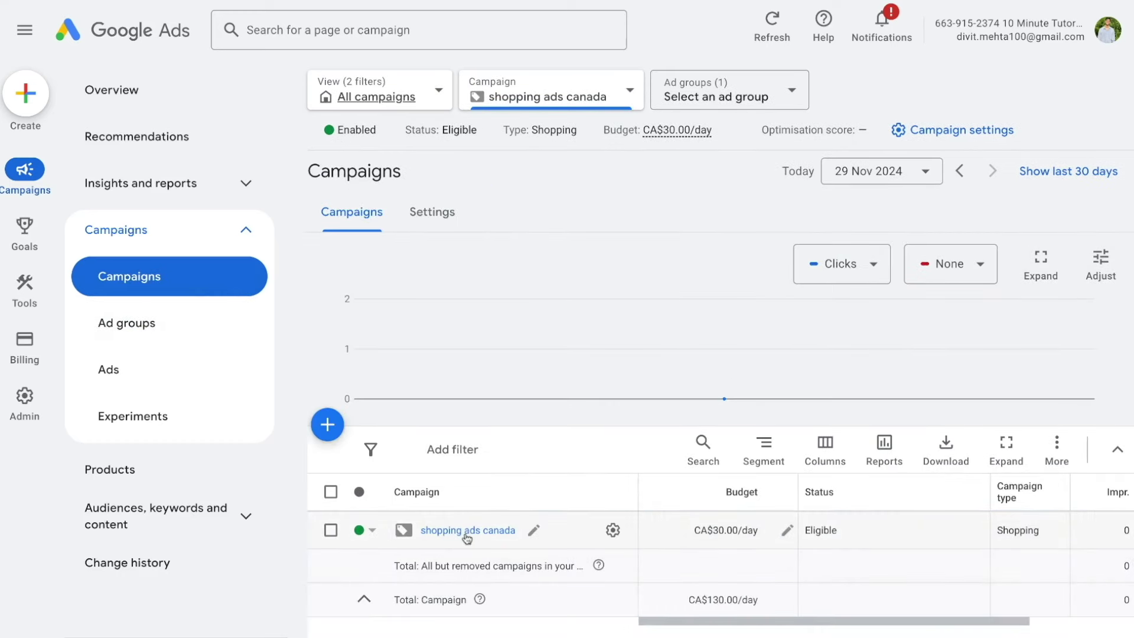
{"action": "left_click", "coordinate": [158, 324]}
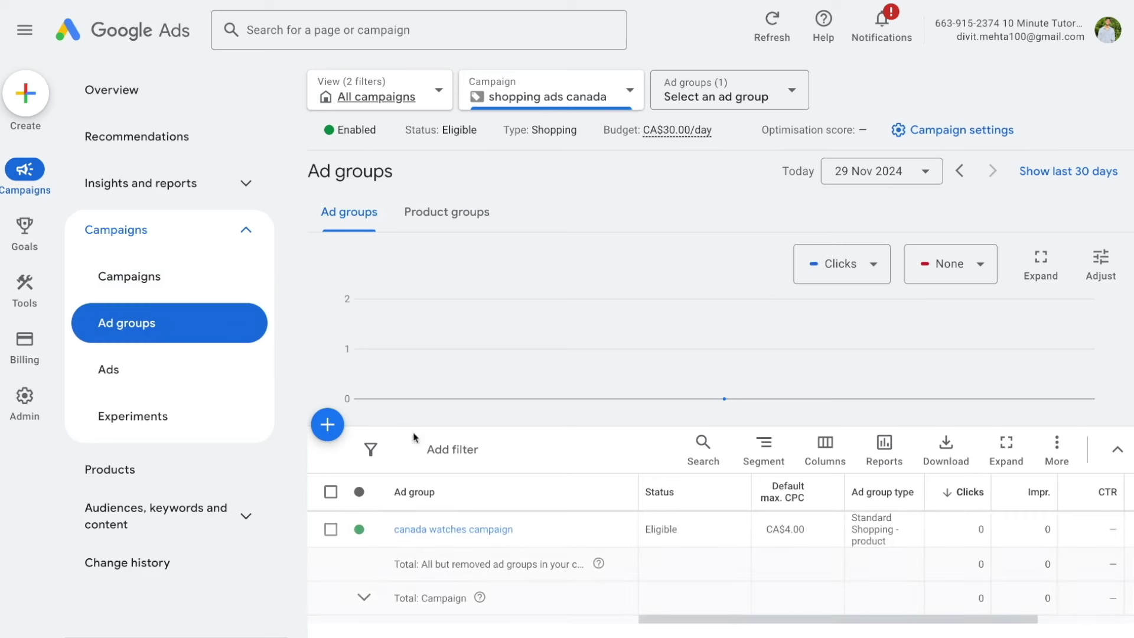
{"action": "left_click", "coordinate": [449, 531]}
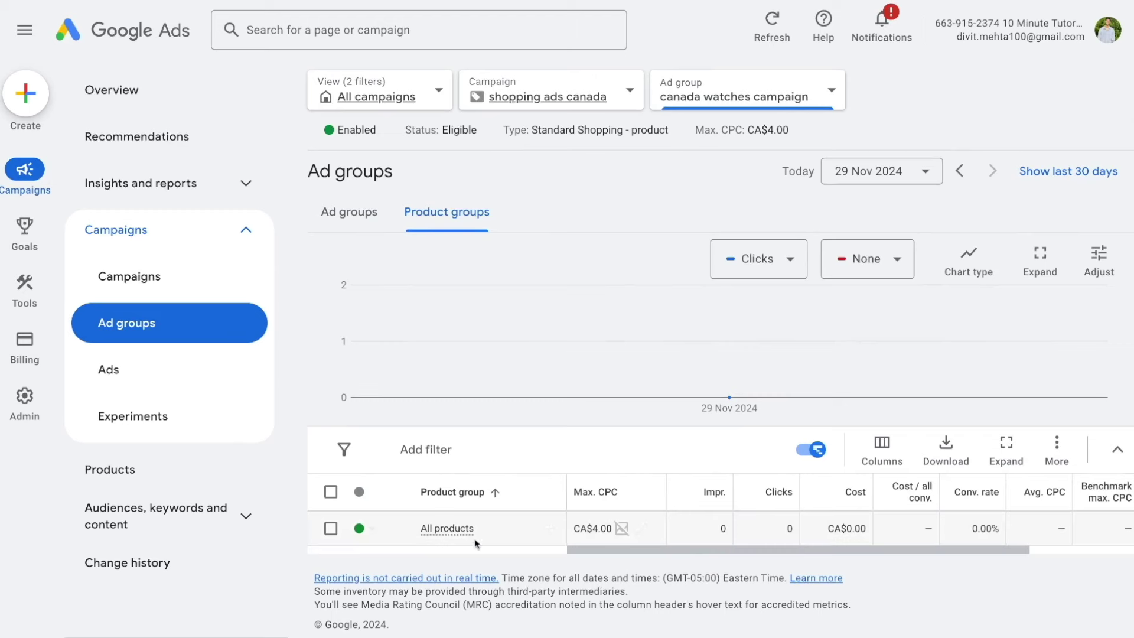
Step: Subdivide All products by product type with the watch product group and save the subdivision with its bid
{"action": "left_click", "coordinate": [551, 532]}
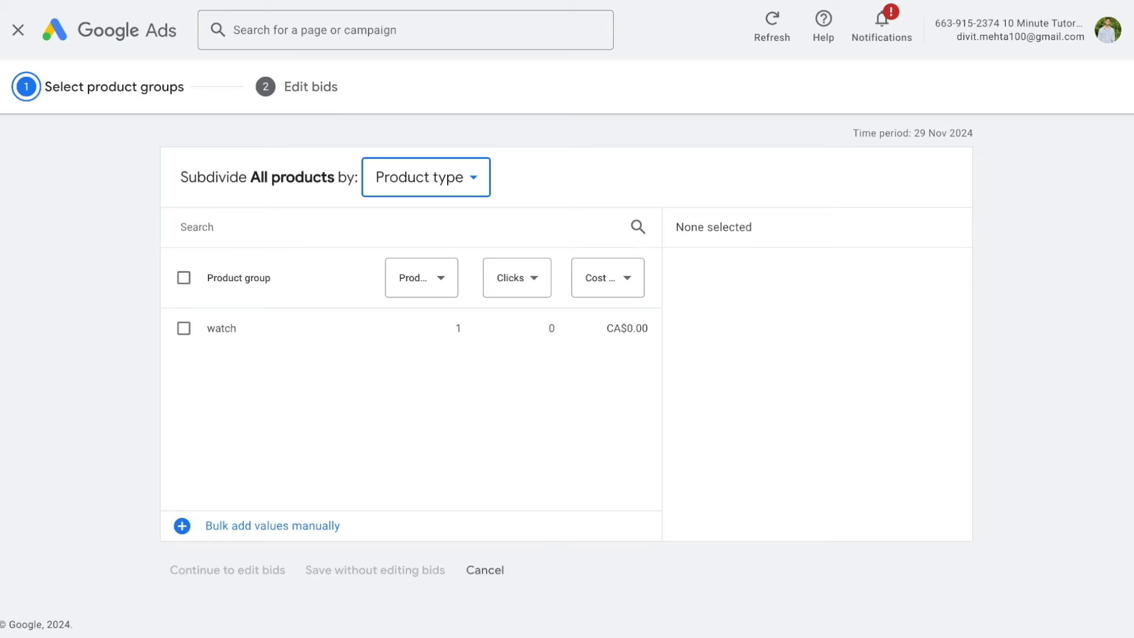
{"action": "left_click", "coordinate": [184, 328]}
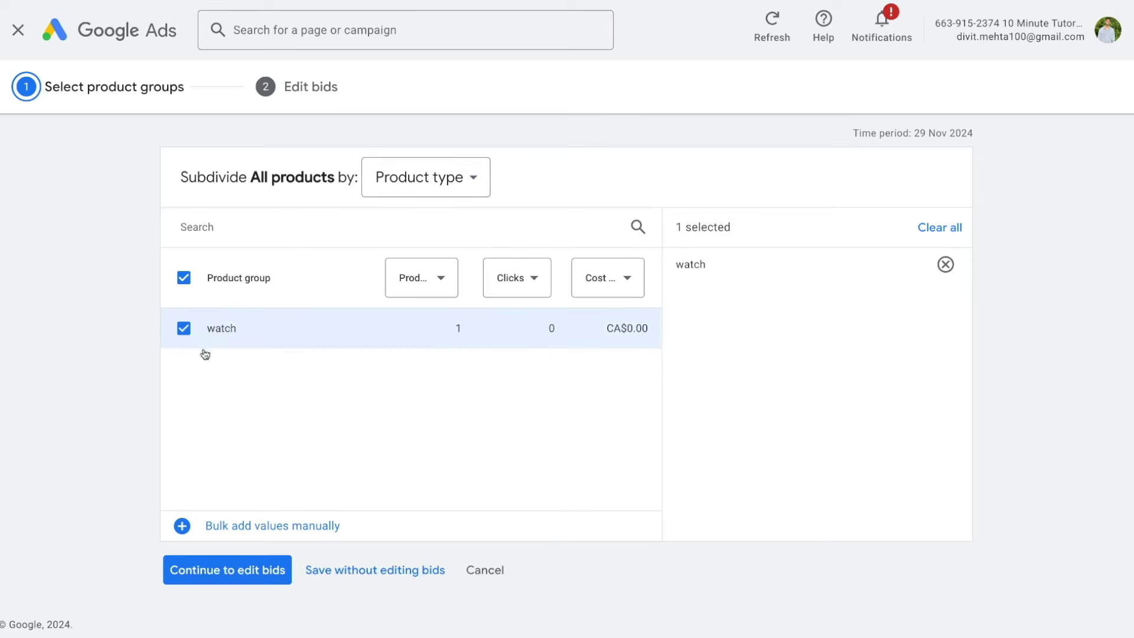
{"action": "left_click", "coordinate": [232, 573]}
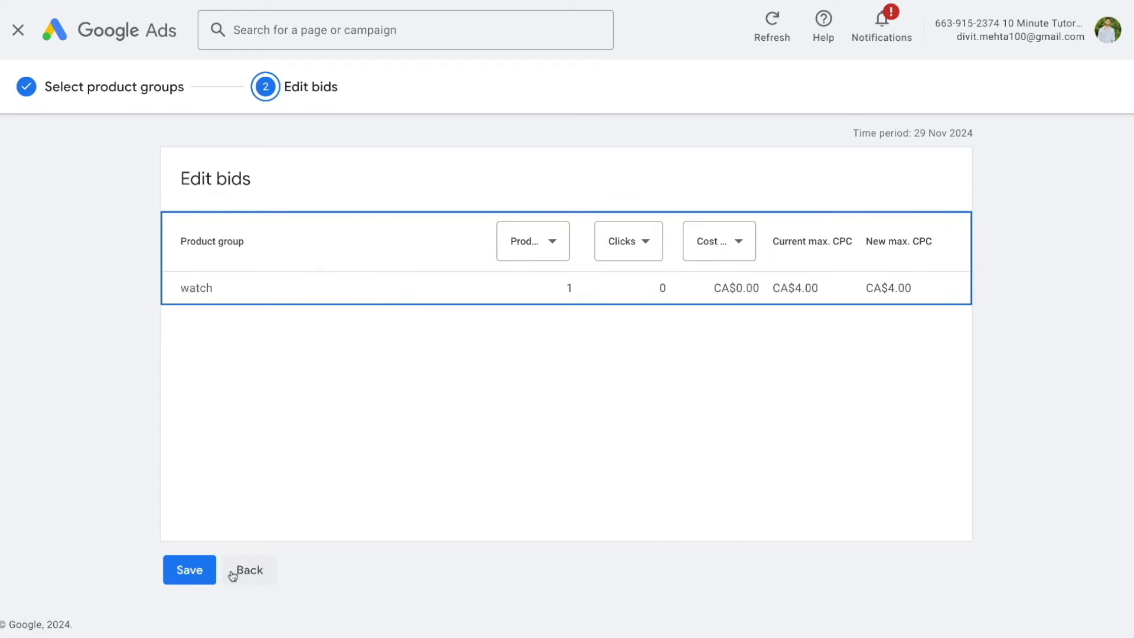
{"action": "left_click", "coordinate": [189, 572]}
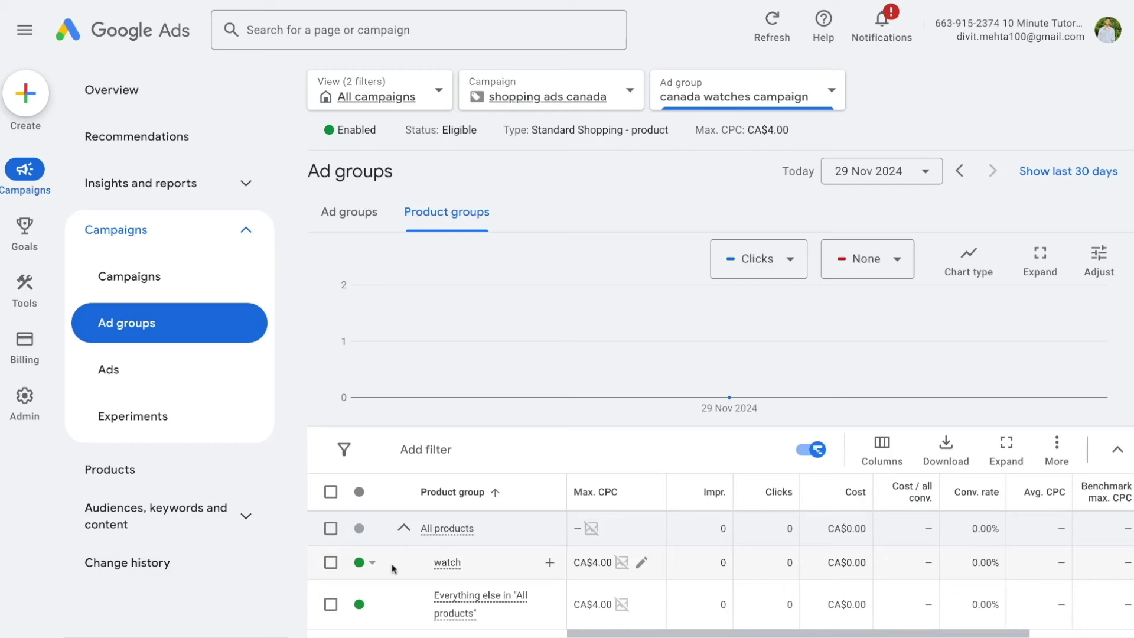
Step: Exclude the Everything else in "All products" product group from the ad group
{"action": "scroll", "coordinate": [392, 569], "scroll_direction": "down", "scroll_amount": 1}
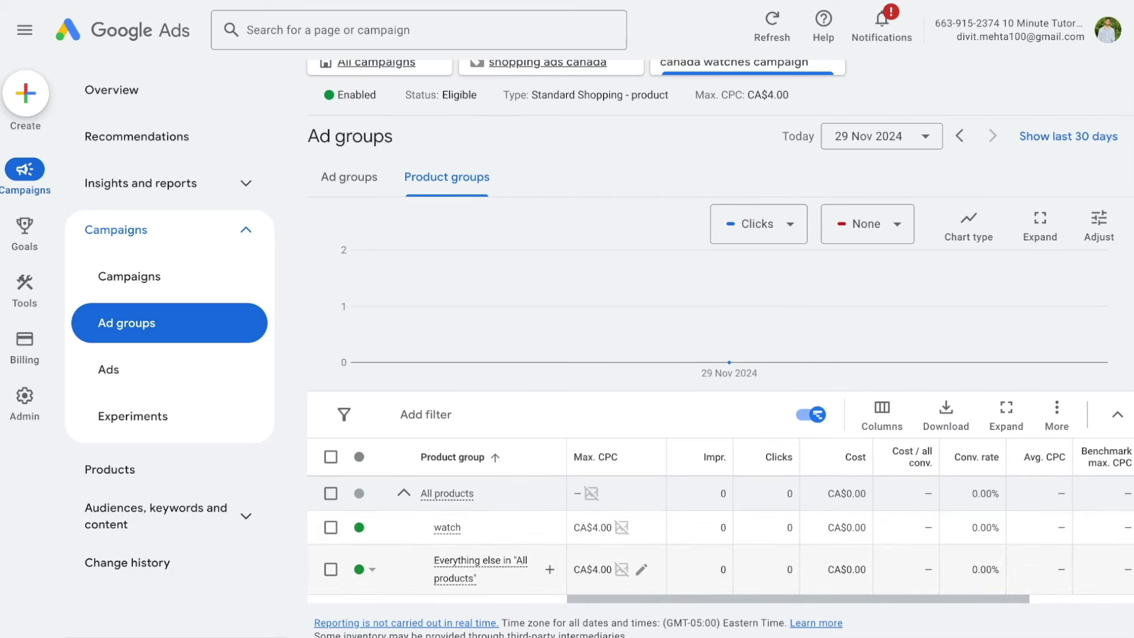
{"action": "left_click", "coordinate": [371, 570]}
{"action": "left_click", "coordinate": [386, 605]}
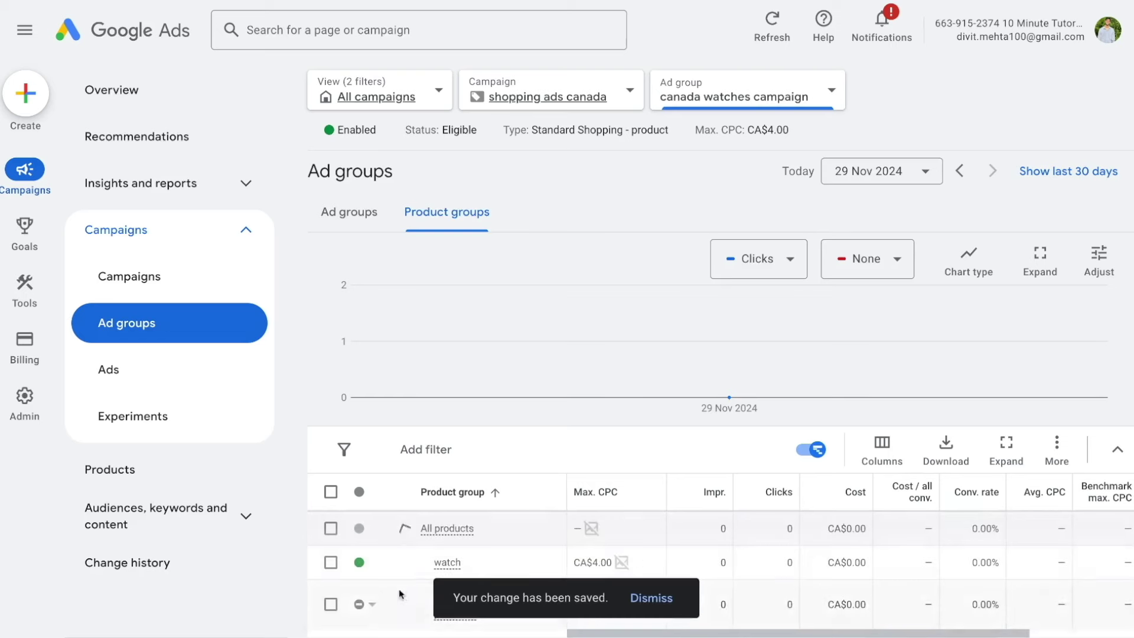
{"action": "scroll", "coordinate": [391, 562], "scroll_direction": "down", "scroll_amount": 1}
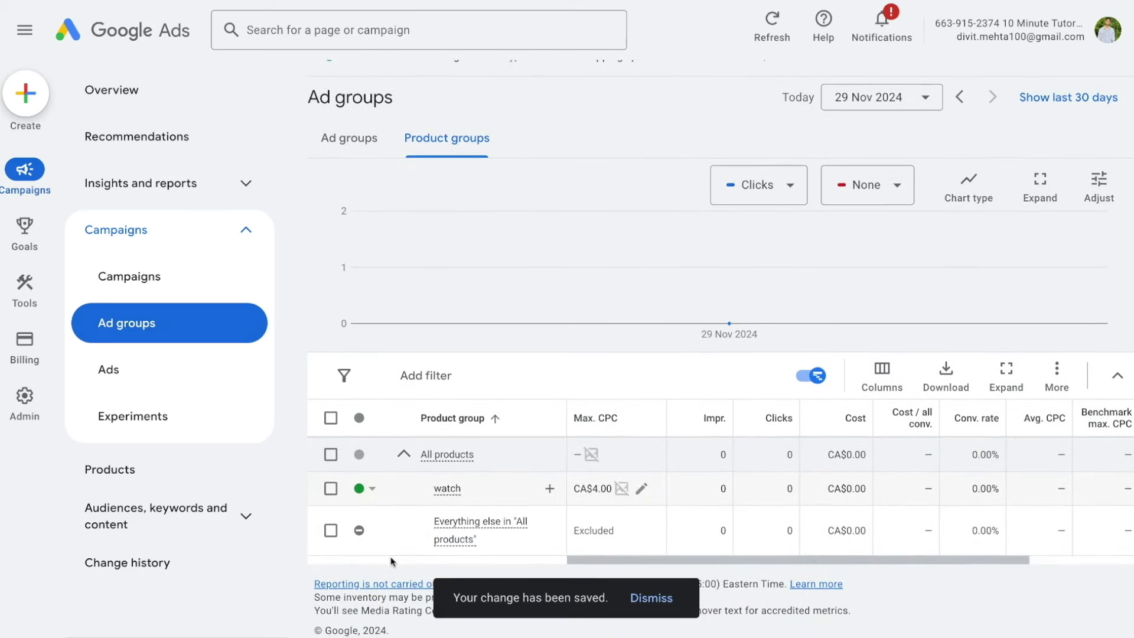